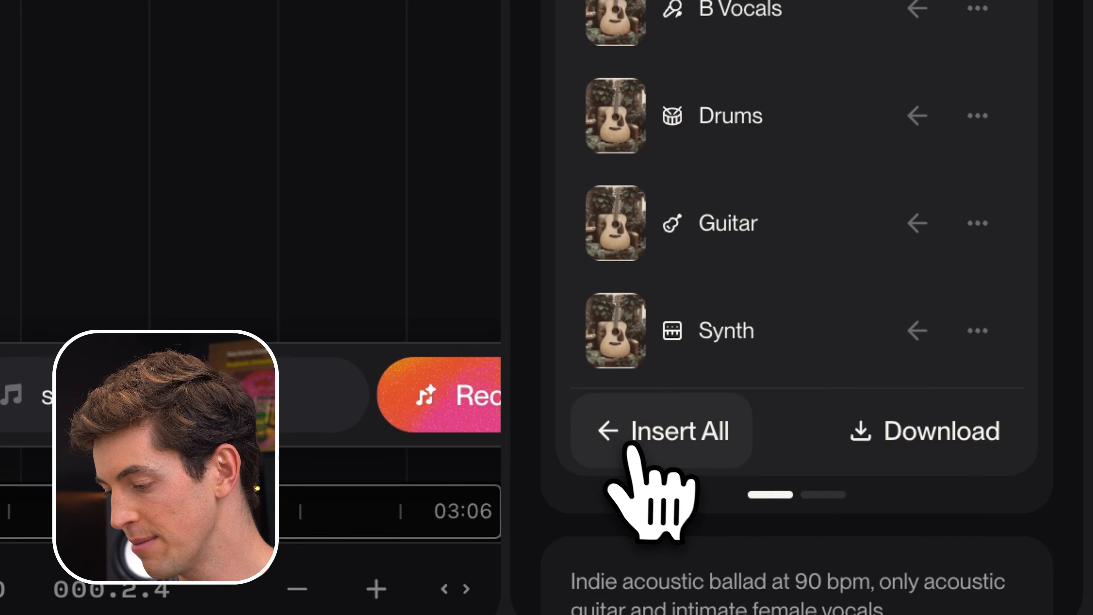
Insert all extracted stems of "Guitar in the Back Seat" as separate tracks alongside the original song.
click(731, 610)
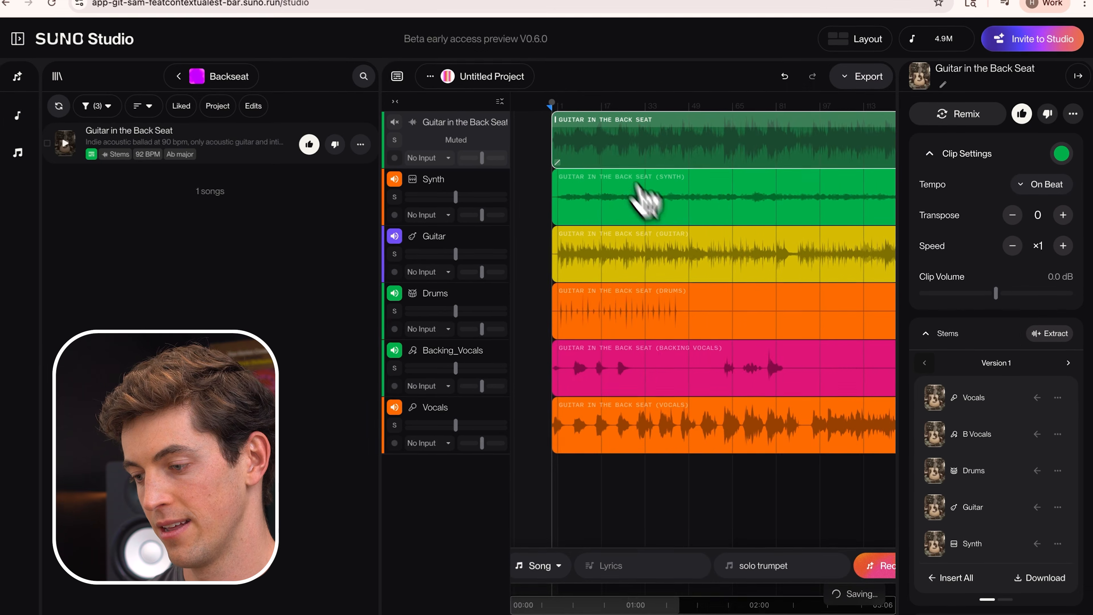
scroll(579, 123, down, 5)
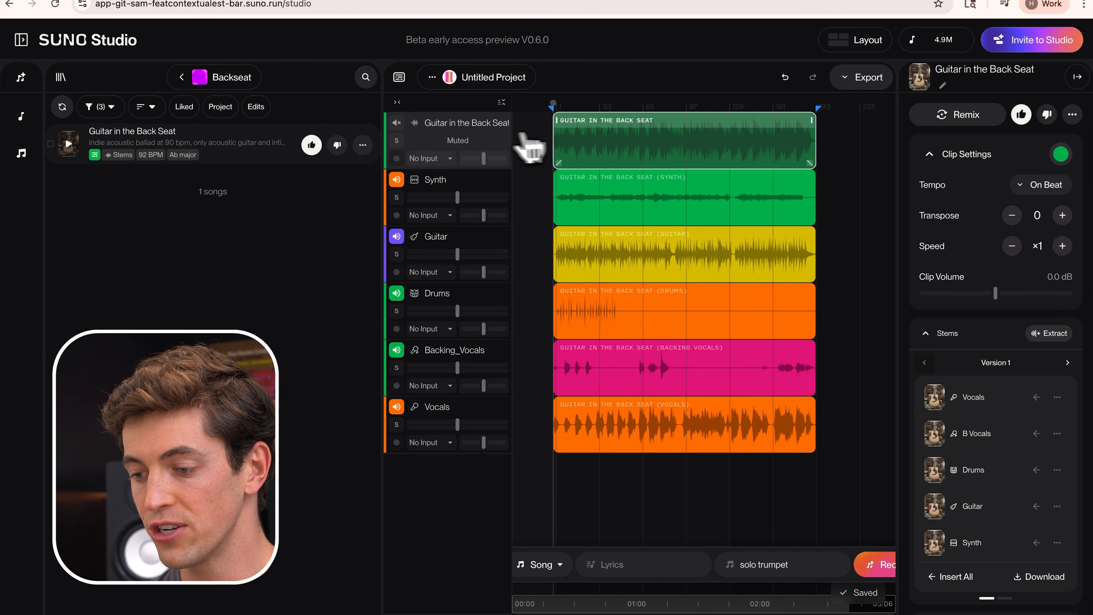
scroll(615, 297, up, 3)
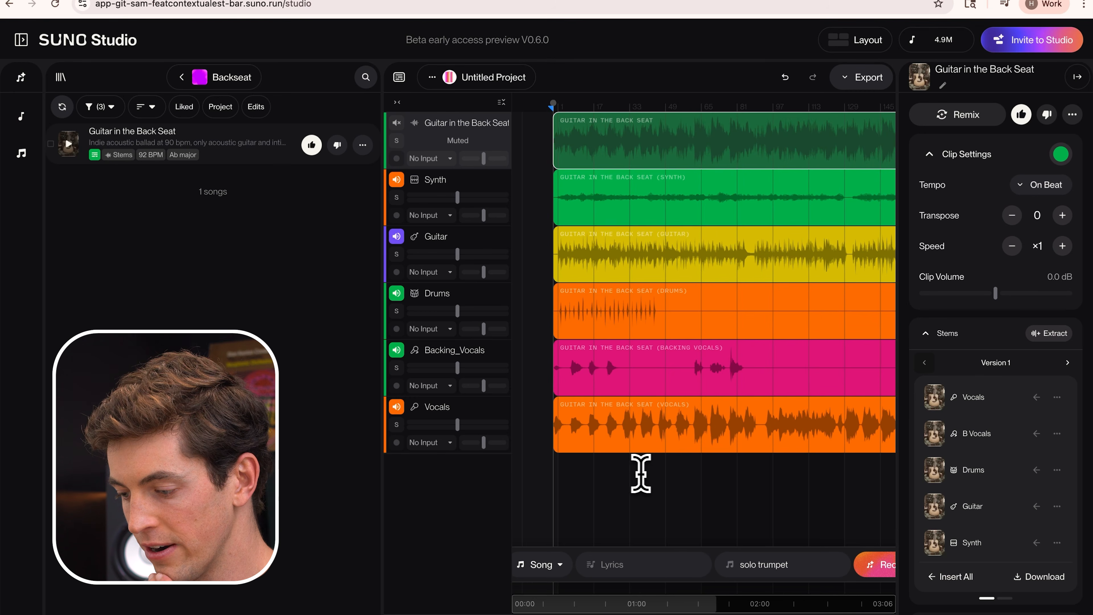
scroll(703, 465, right, 2)
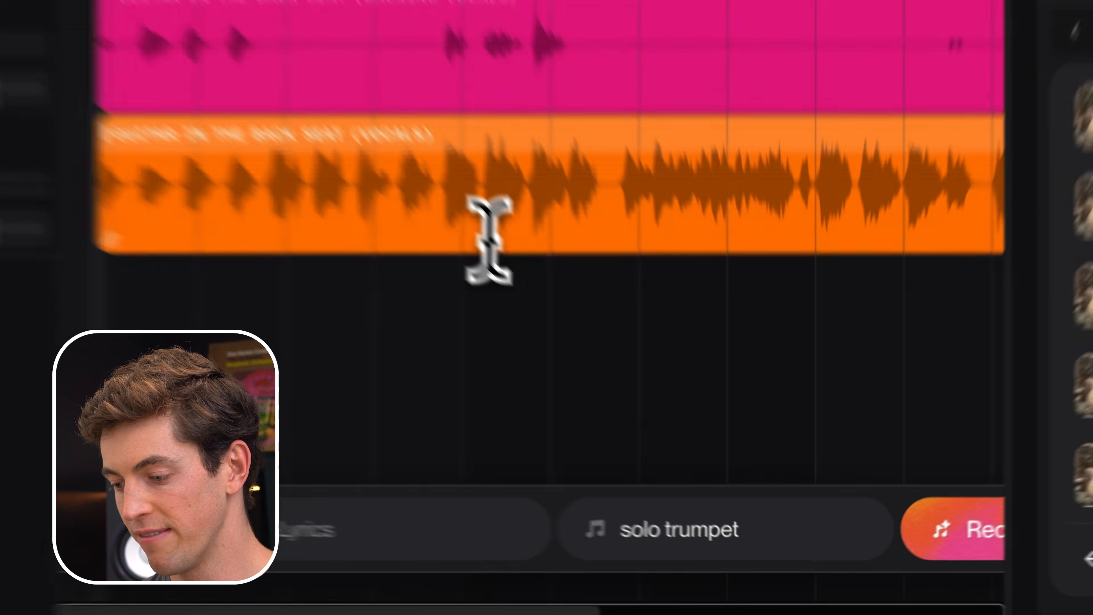
Play the arrangement from bar 69 and examine where the vocal phrases end and restart.
click(687, 448)
key(space)
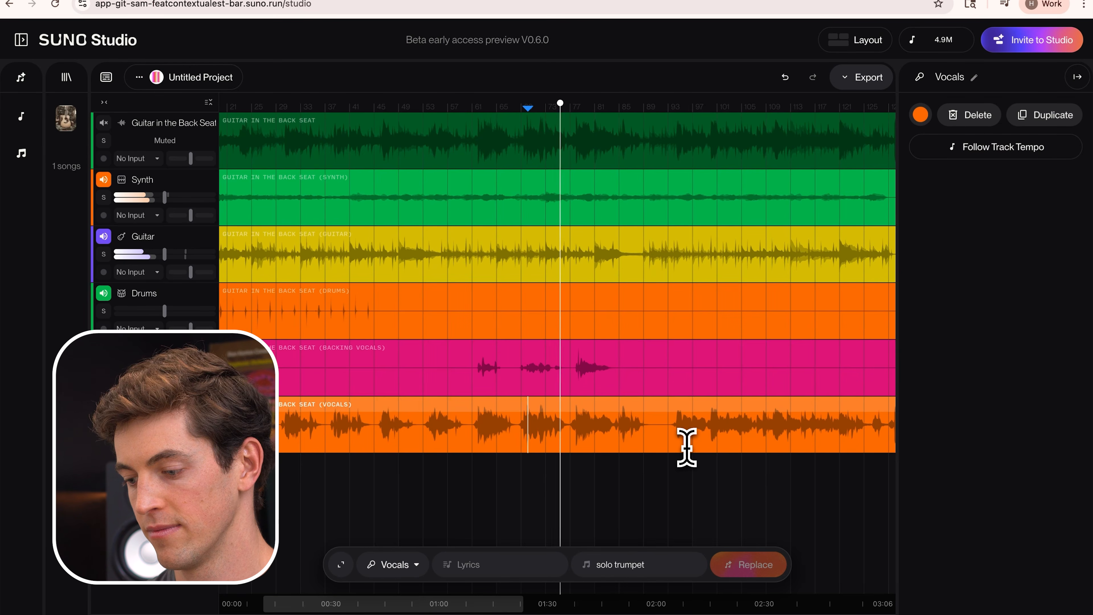
scroll(606, 463, down, 6)
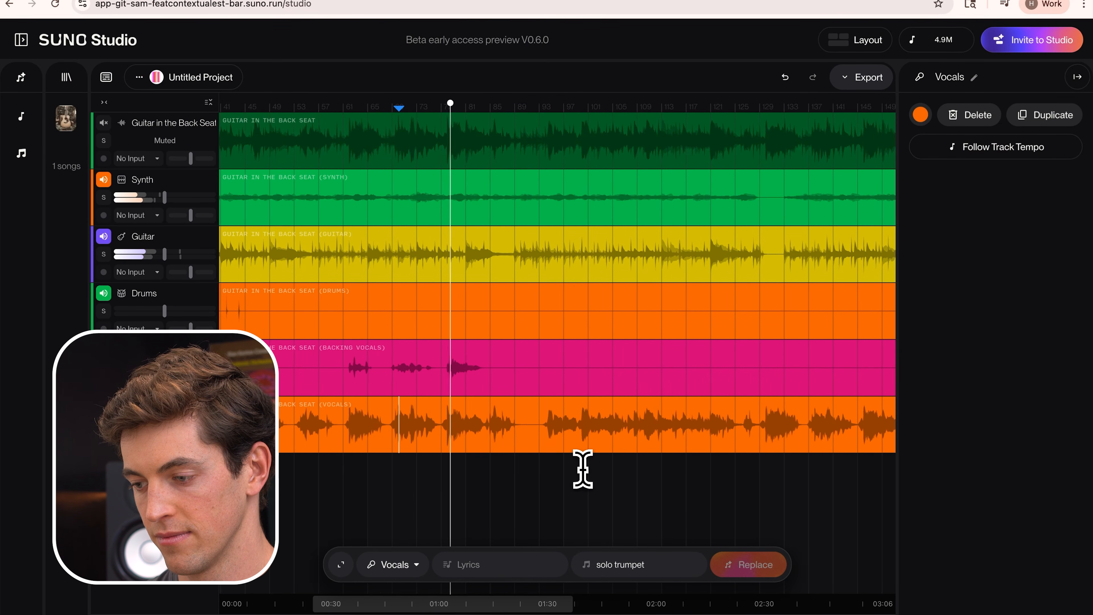
scroll(583, 469, down, 3)
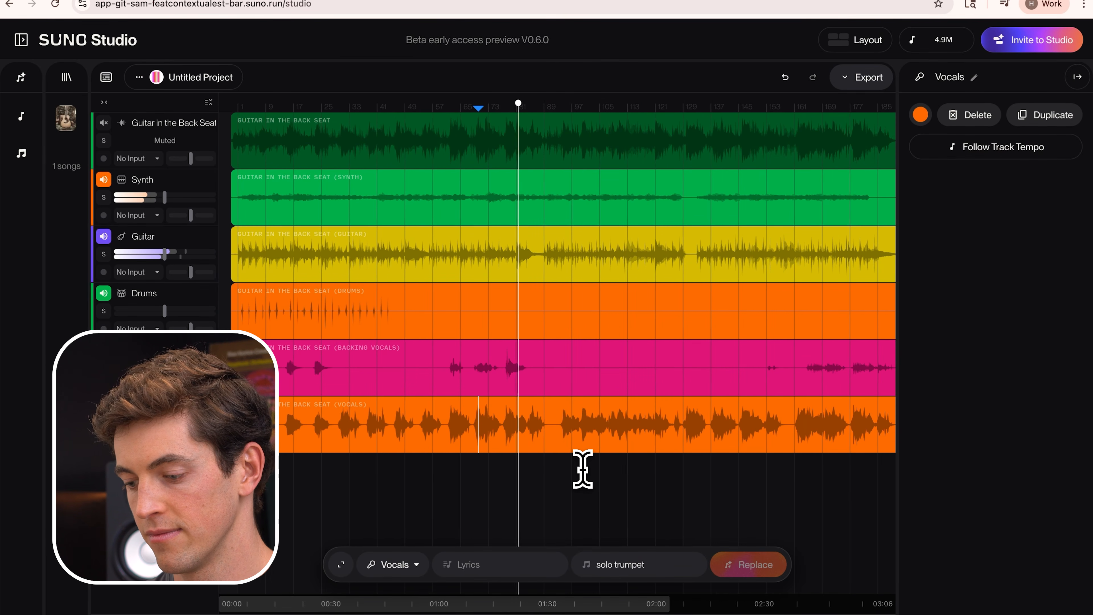
scroll(582, 470, up, 3)
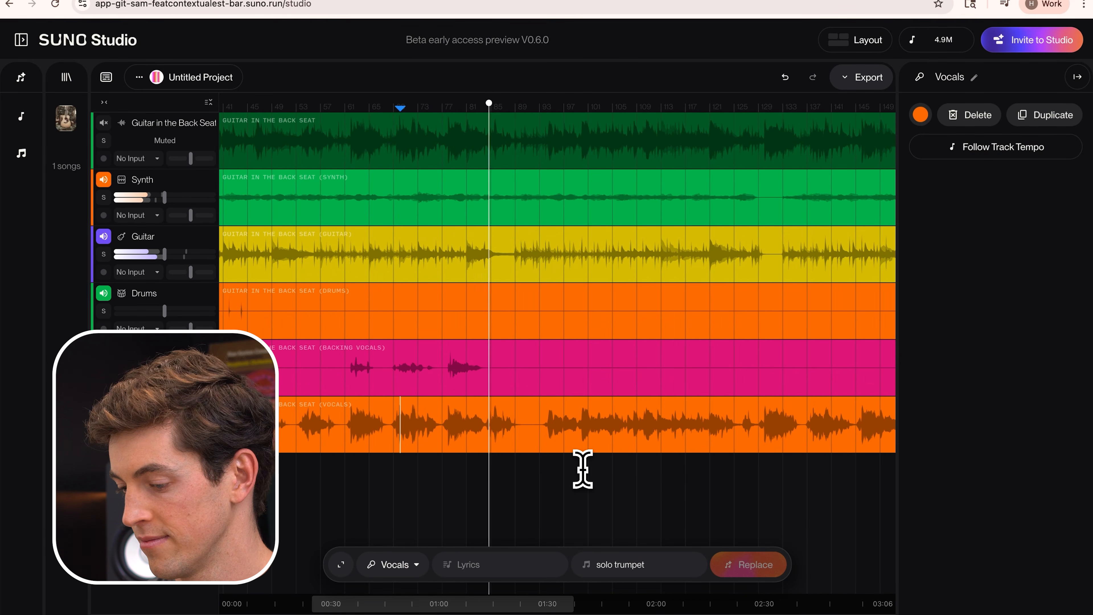
scroll(542, 433, up, 2)
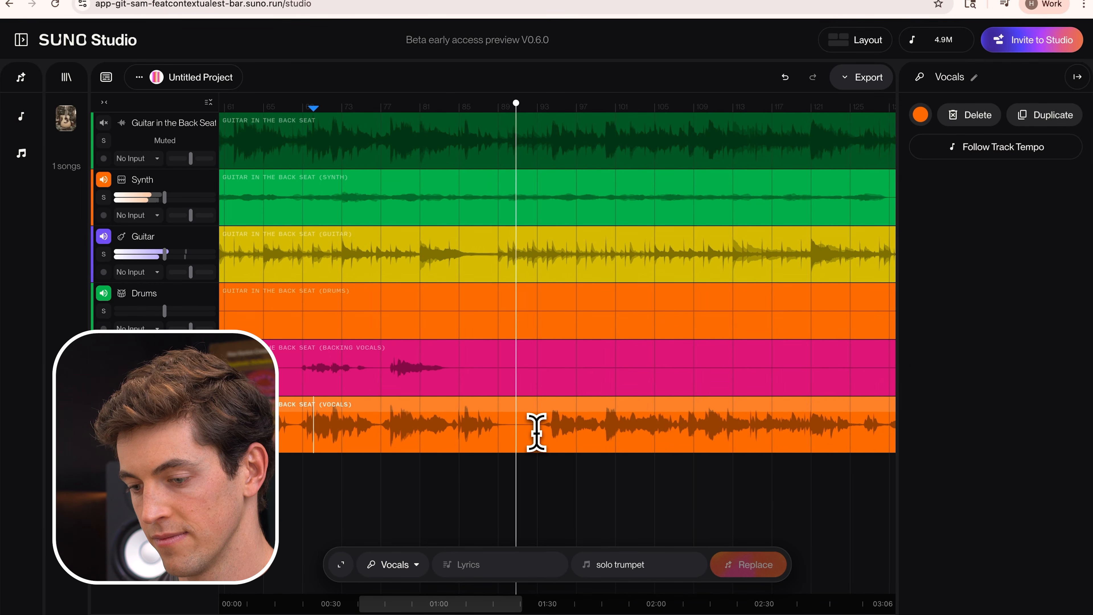
scroll(536, 433, down, 2)
scroll(519, 433, up, 2)
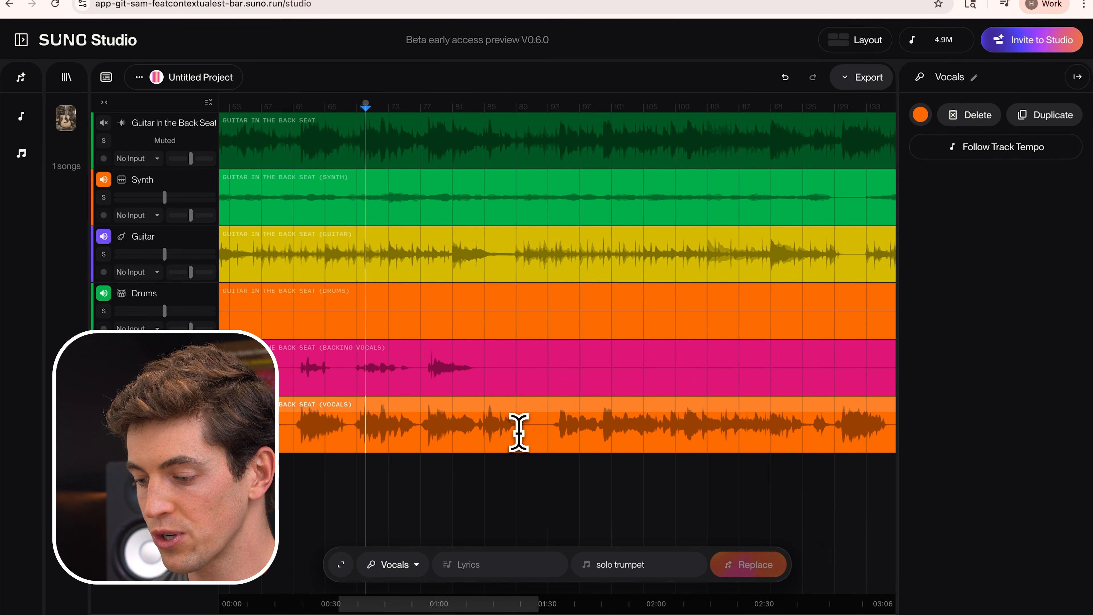
Split the vocals clip at bars 93 and 129 and delete the section between the cuts.
click(547, 428)
key(super+e)
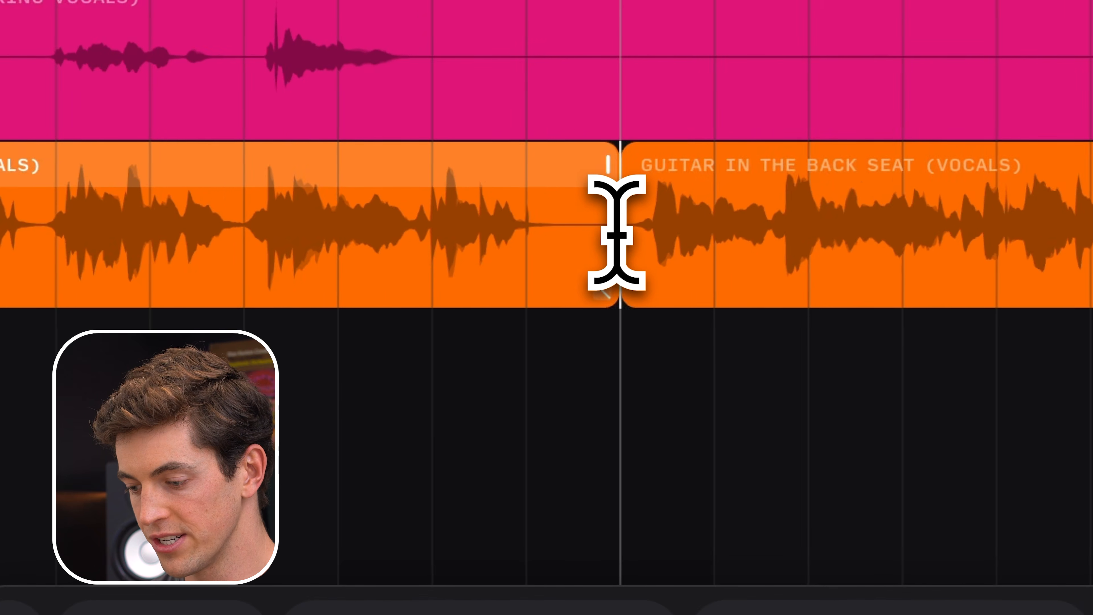
scroll(617, 234, down, 4)
scroll(620, 233, right, 2)
click(700, 158)
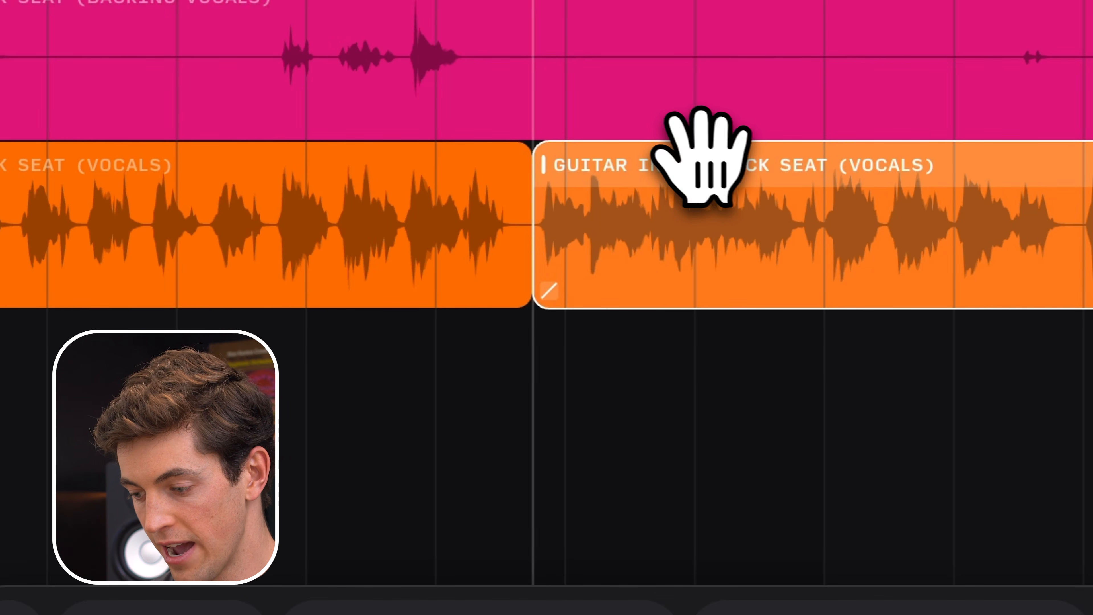
click(829, 232)
key(super+e)
click(701, 175)
key(Delete)
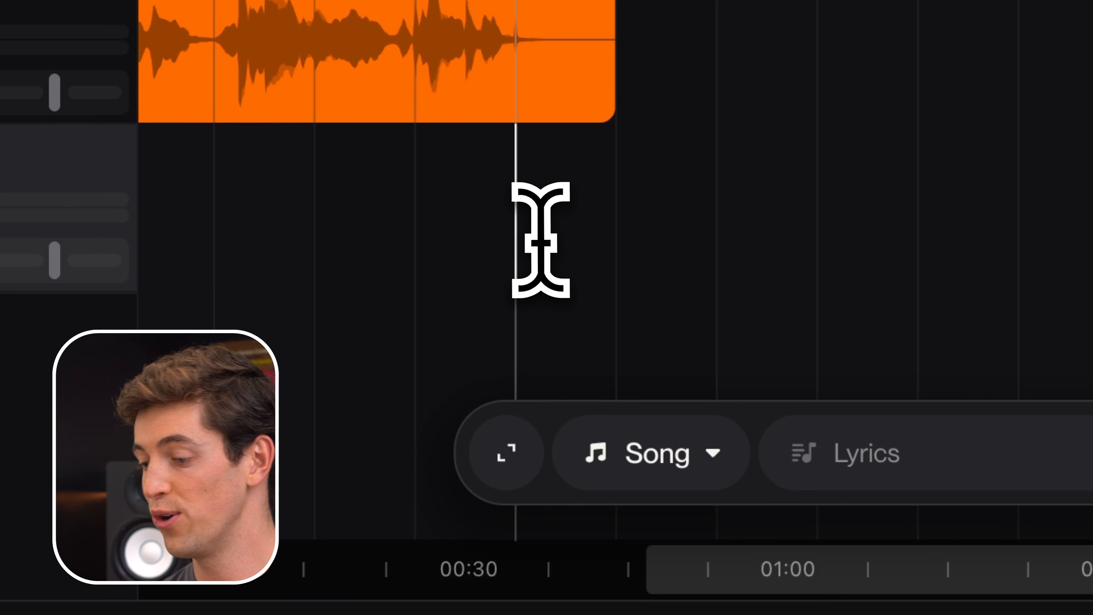
Mark bars 85 to 133 on a new track below the vocals and generate a Brass part styled "solo trumpet, sparse".
mouse_move(435, 212)
mouse_down()
mouse_move(908, 225)
mouse_move(1092, 246)
mouse_up()
drag(768, 190, 890, 176)
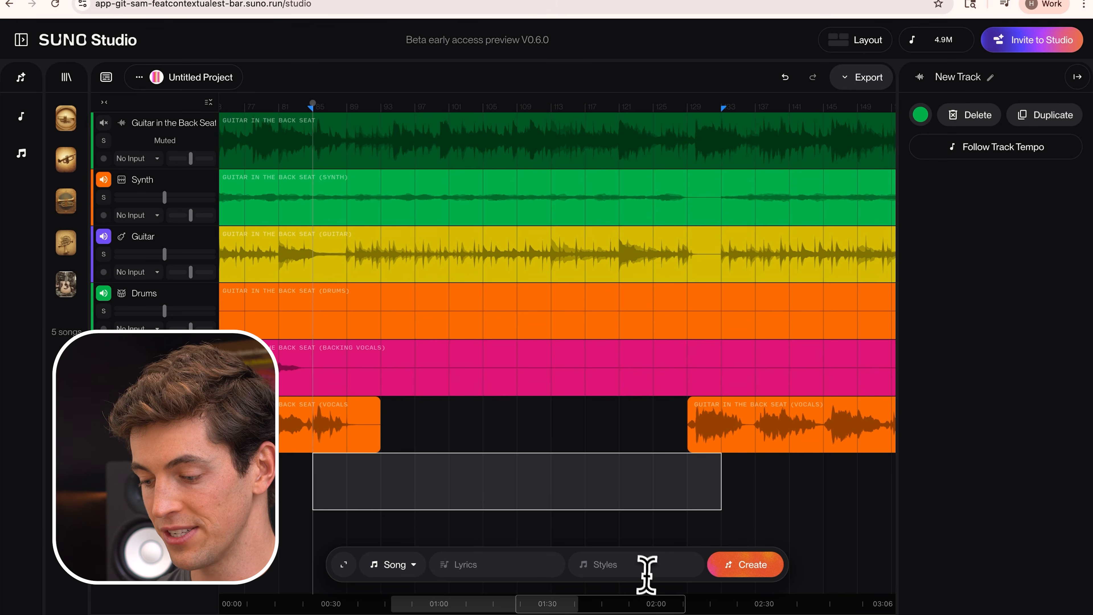
click(412, 565)
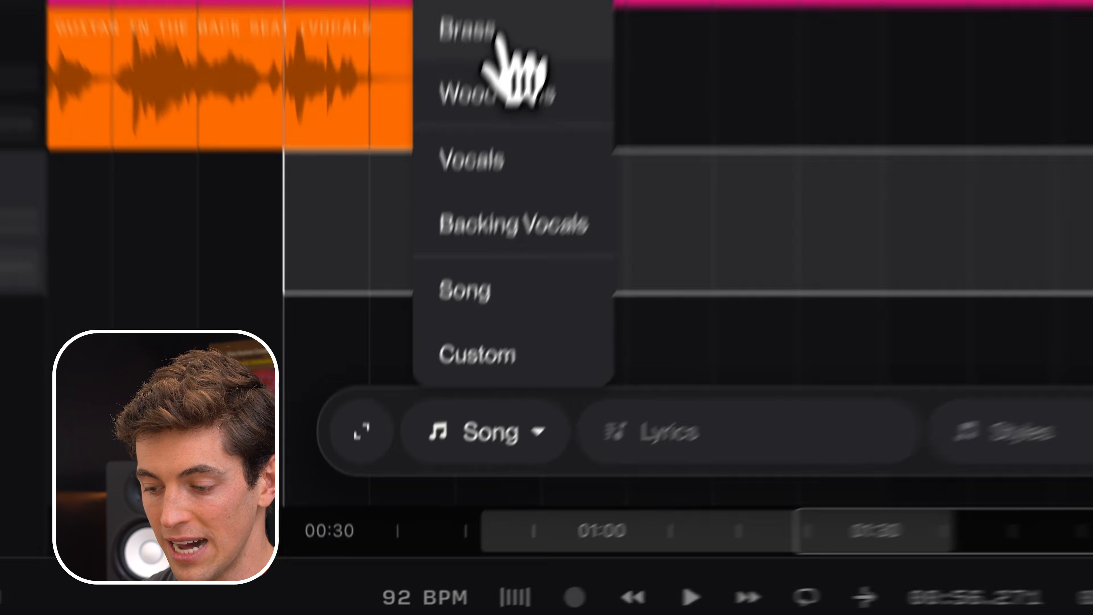
click(393, 404)
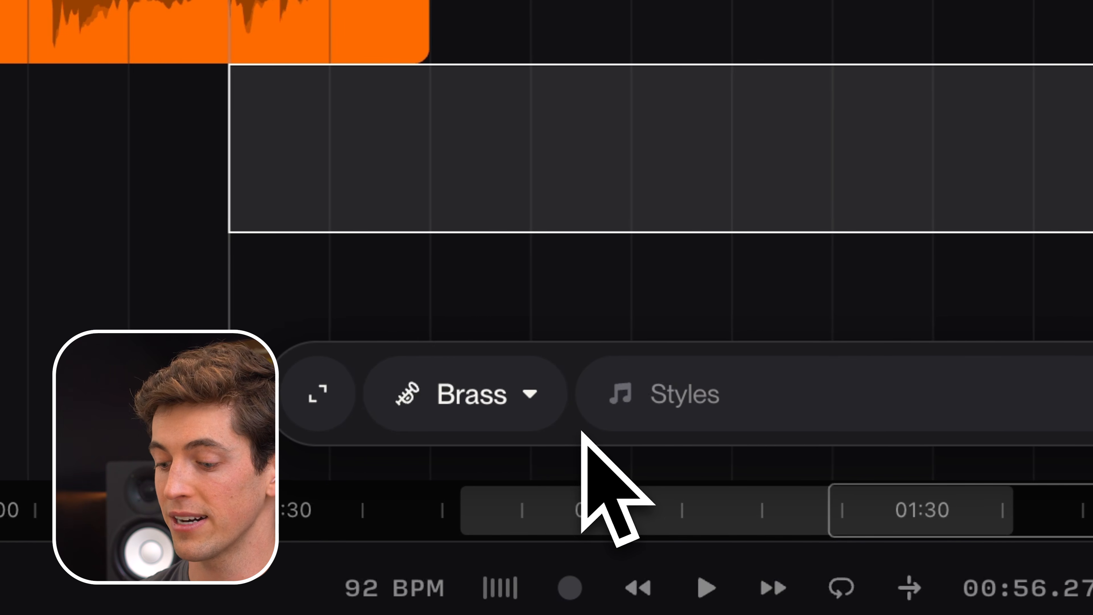
click(727, 400)
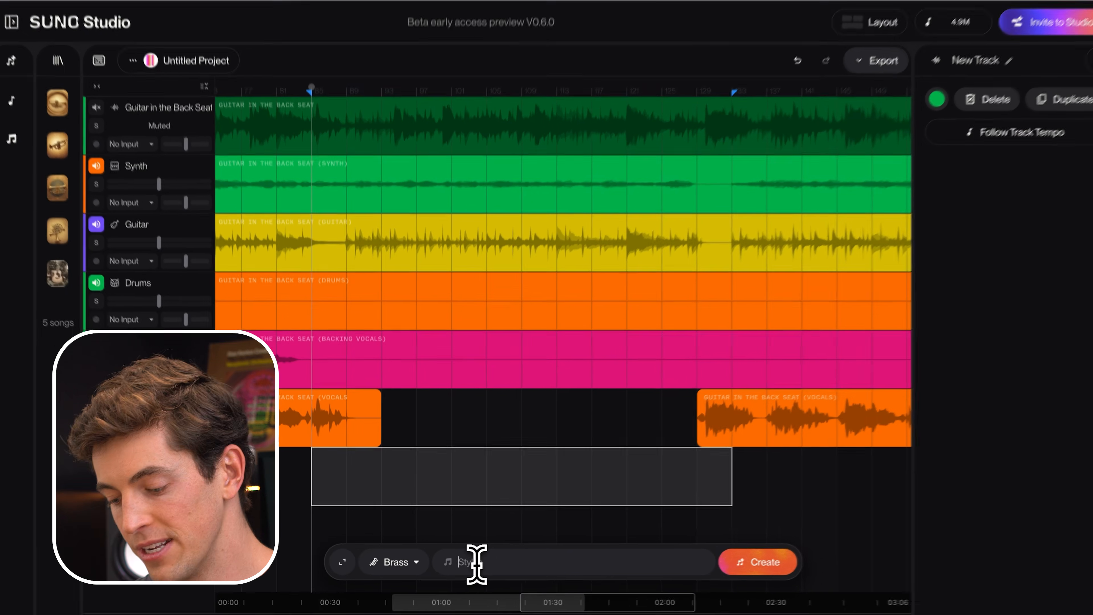
text(solo trumpet, sparse)
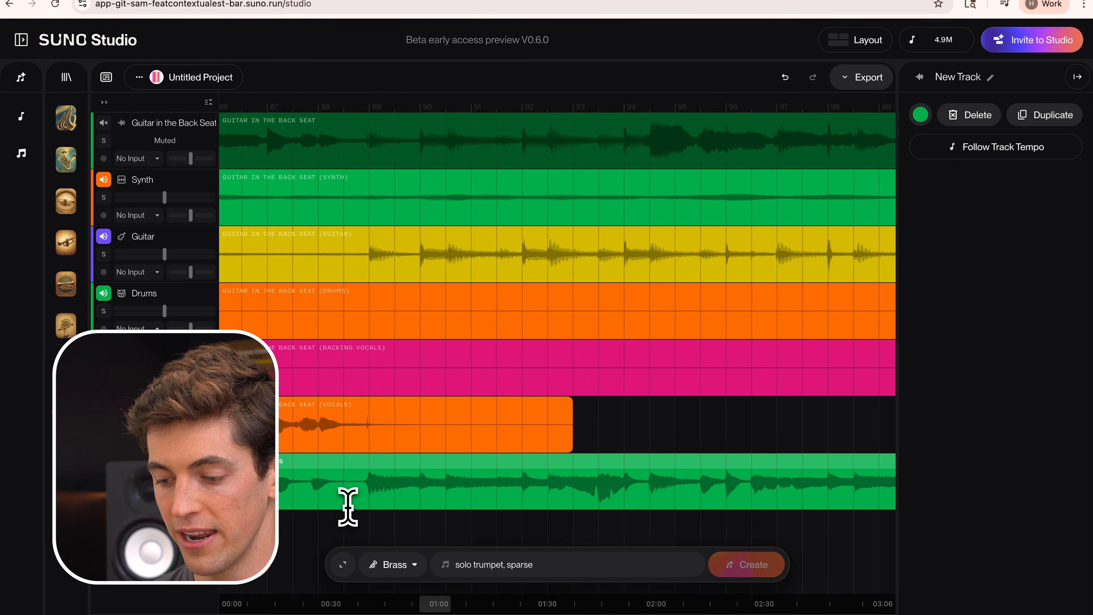
Cut the opening notes off the brass clip just before bar 89 and add a short fade-in to the remaining clip.
scroll(348, 507, up, 2)
scroll(347, 507, left, 1)
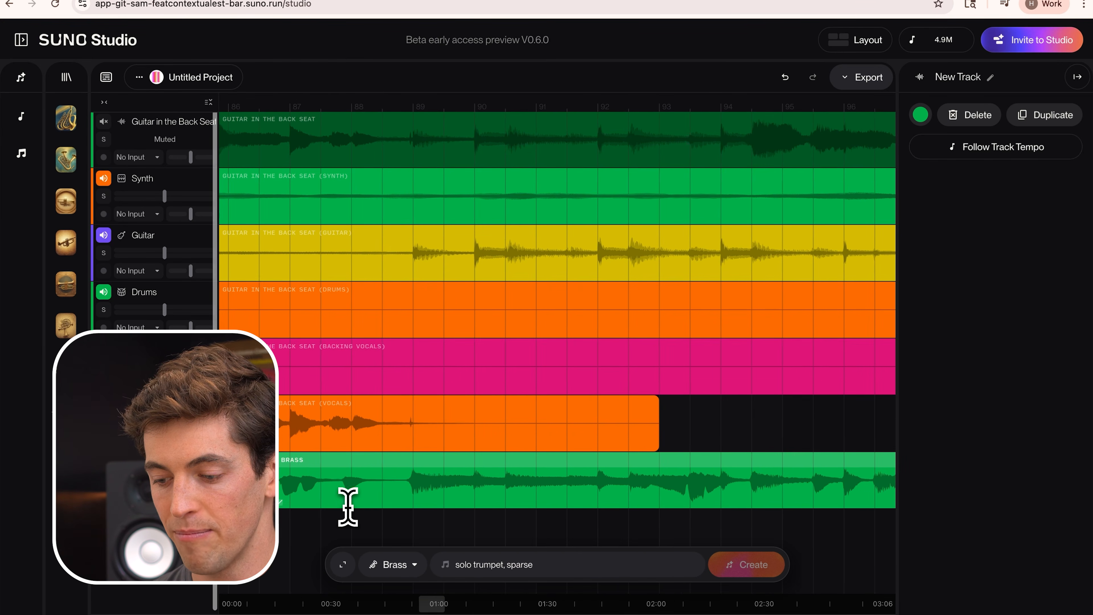
click(382, 483)
key(super+e)
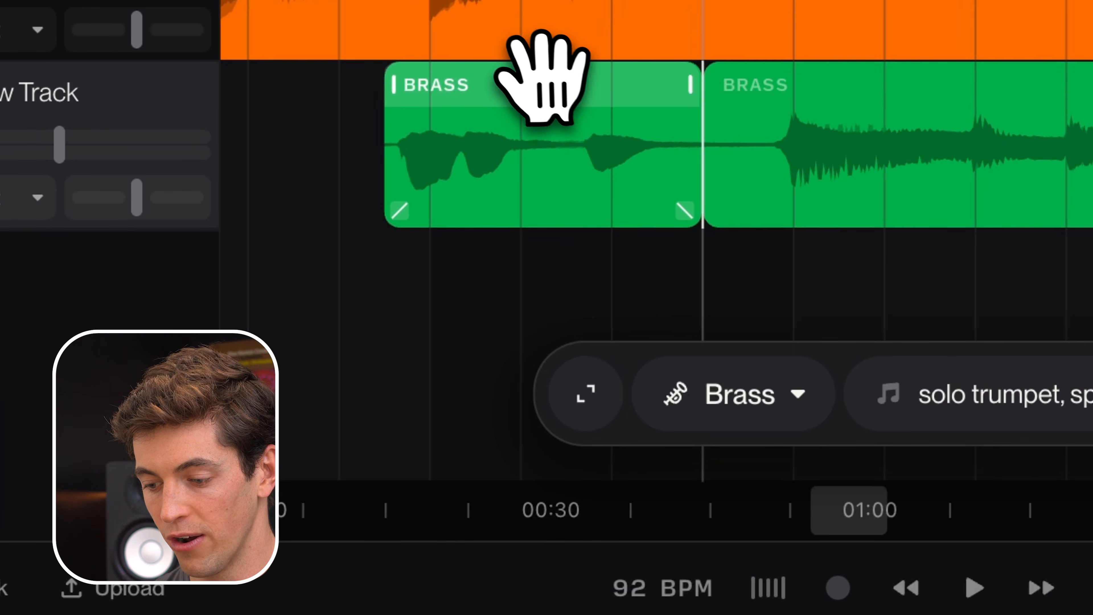
click(542, 78)
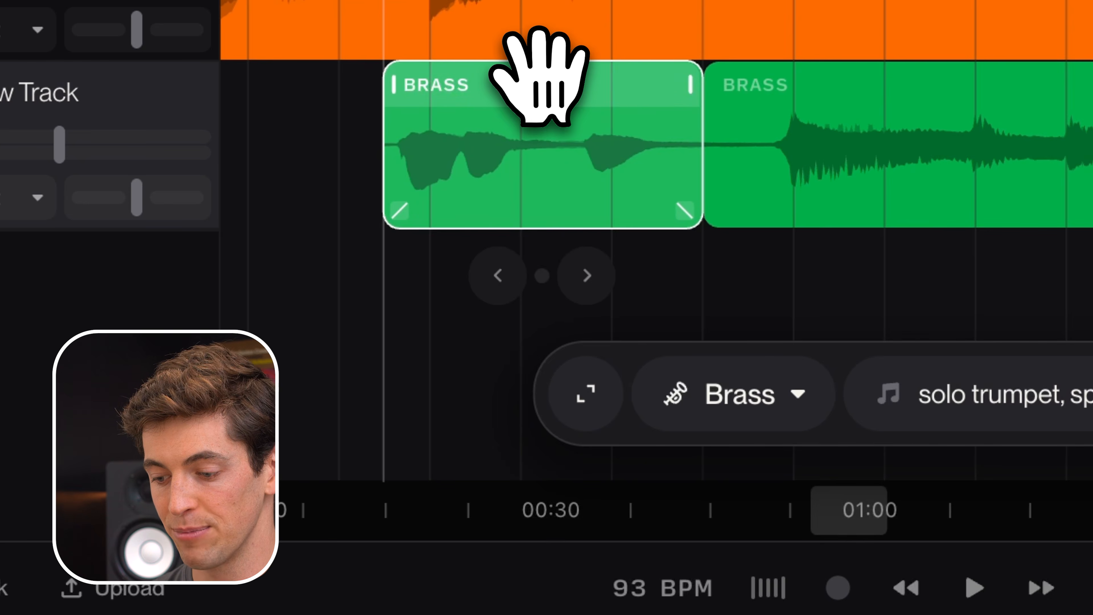
key(Delete)
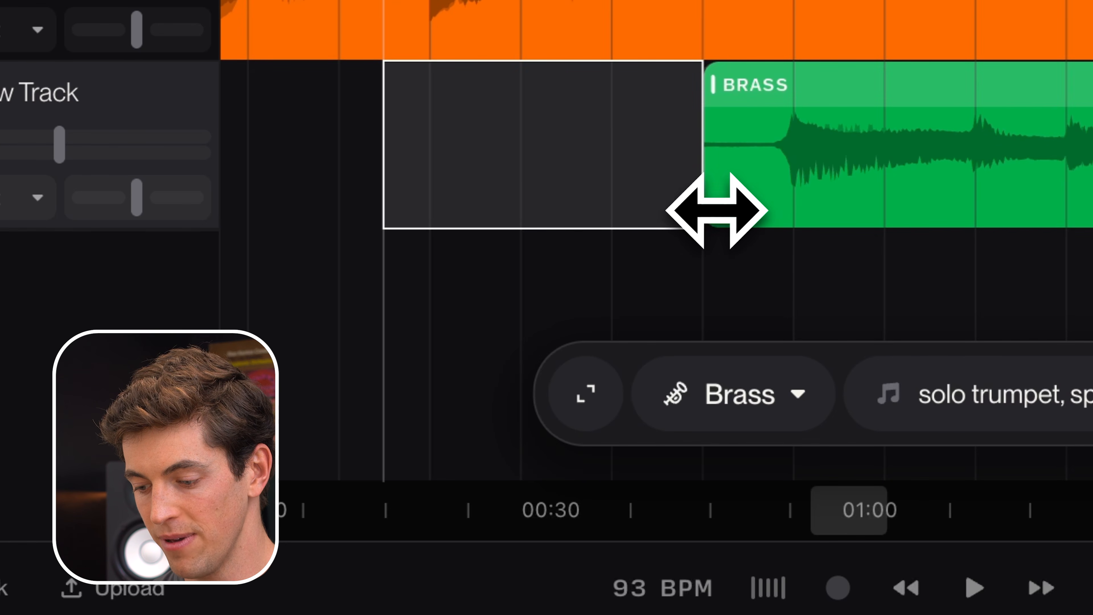
drag(718, 210, 886, 215)
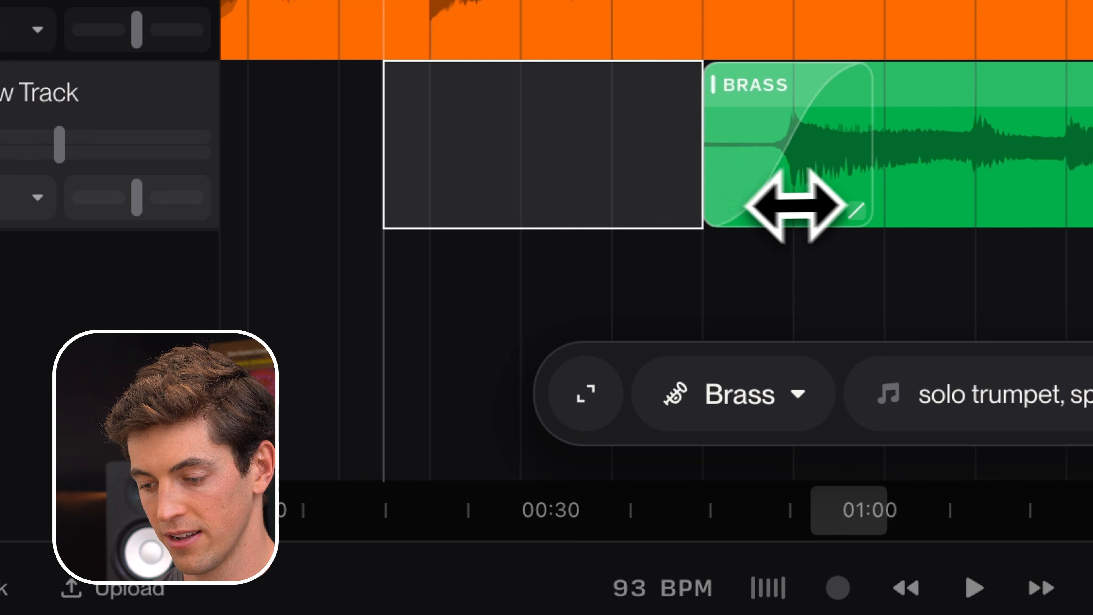
Play the arrangement from just before bar 87 to check how the brass enters after the vocals.
scroll(757, 207, down, 3)
scroll(758, 208, down, 1)
click(518, 172)
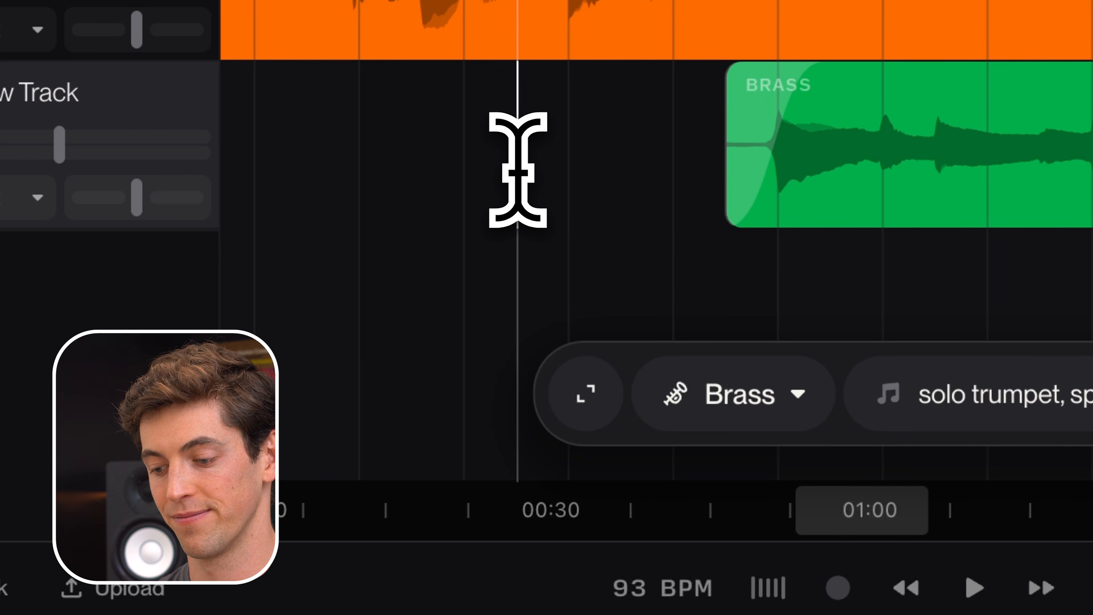
key(space)
scroll(518, 172, down, 2)
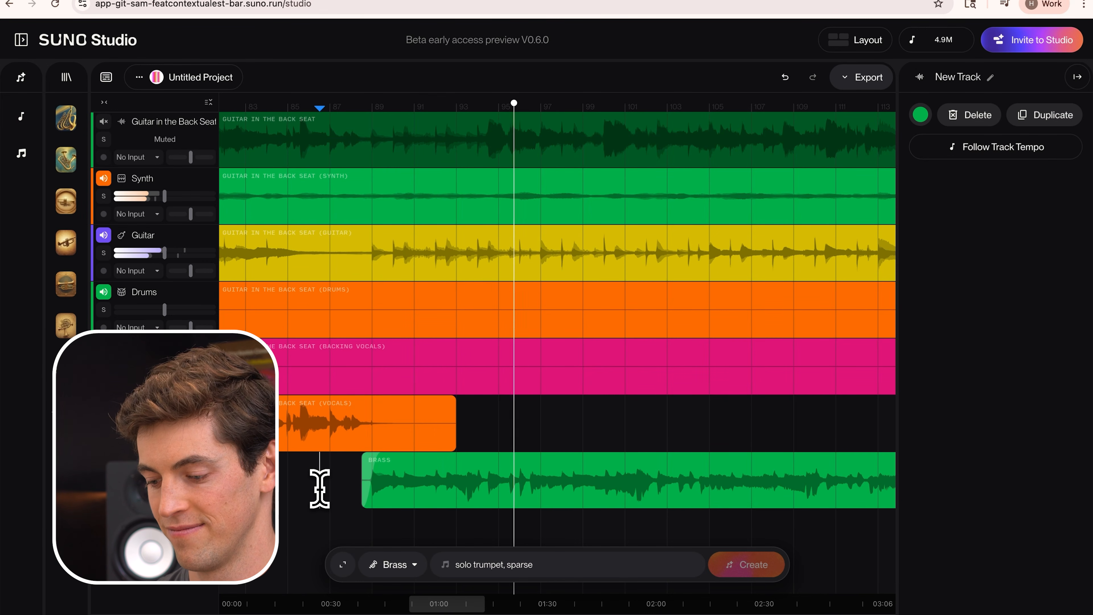
scroll(646, 468, down, 3)
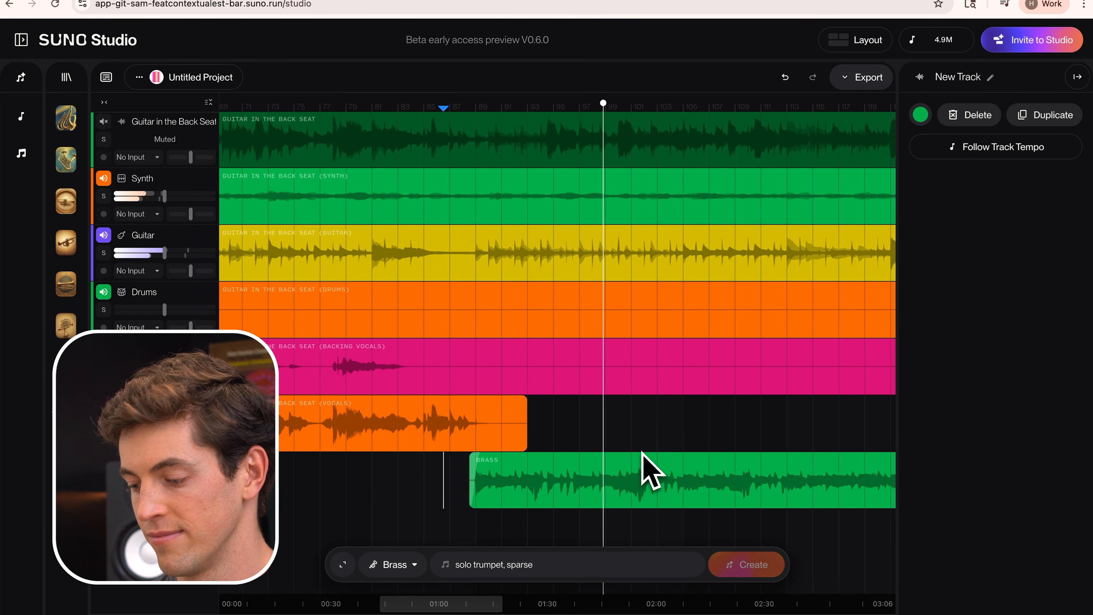
scroll(641, 452, right, 5)
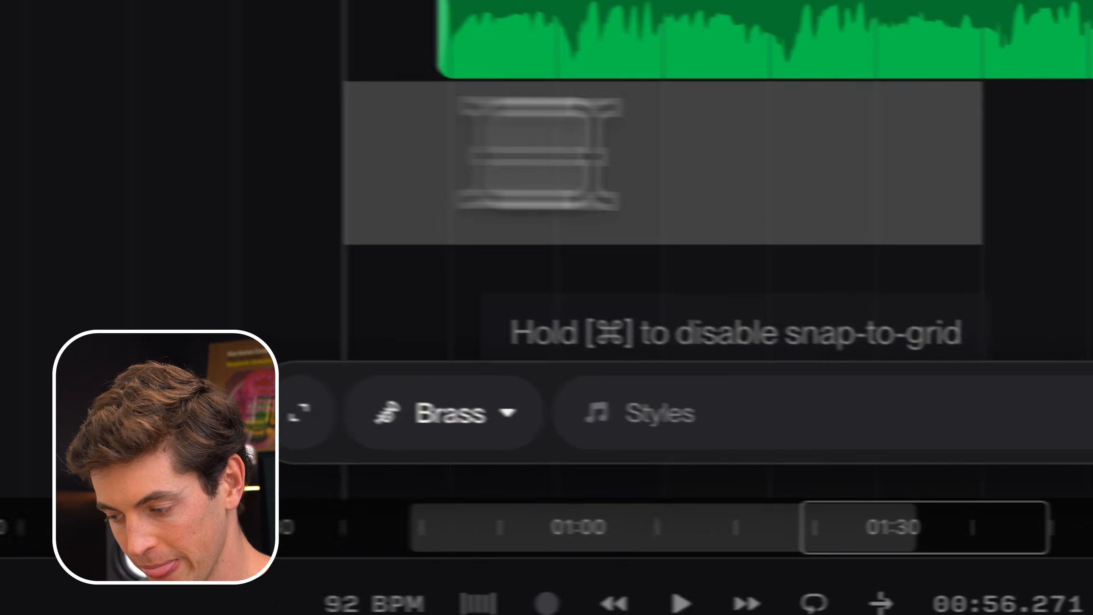
Mark a region starting at bar 85 on a new track below the brass and generate a Drums part styled "soft brushes, live drums".
drag(540, 154, 387, 134)
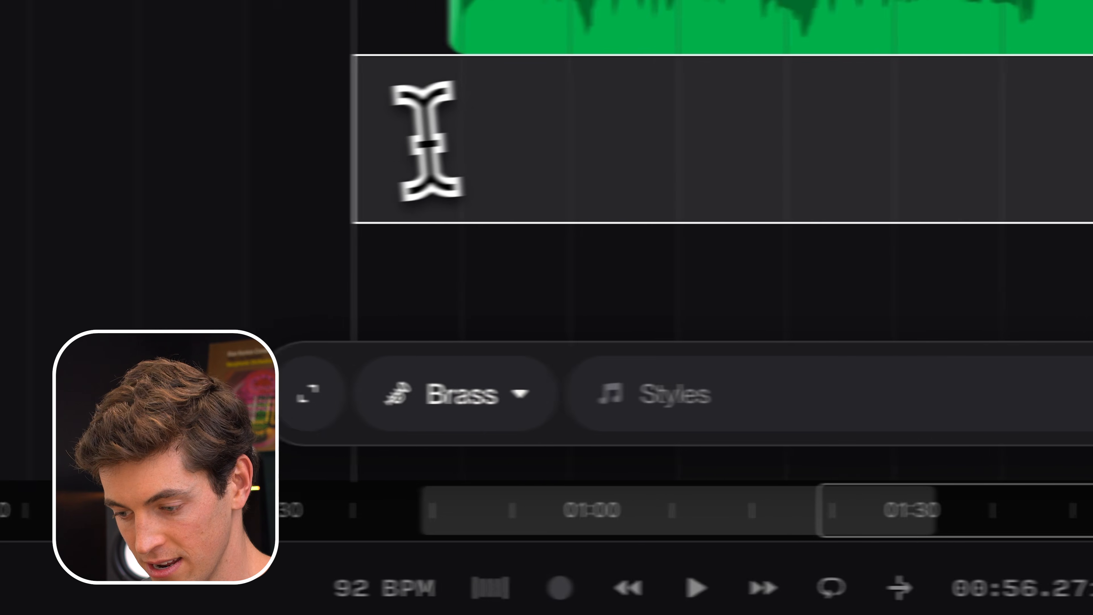
click(521, 398)
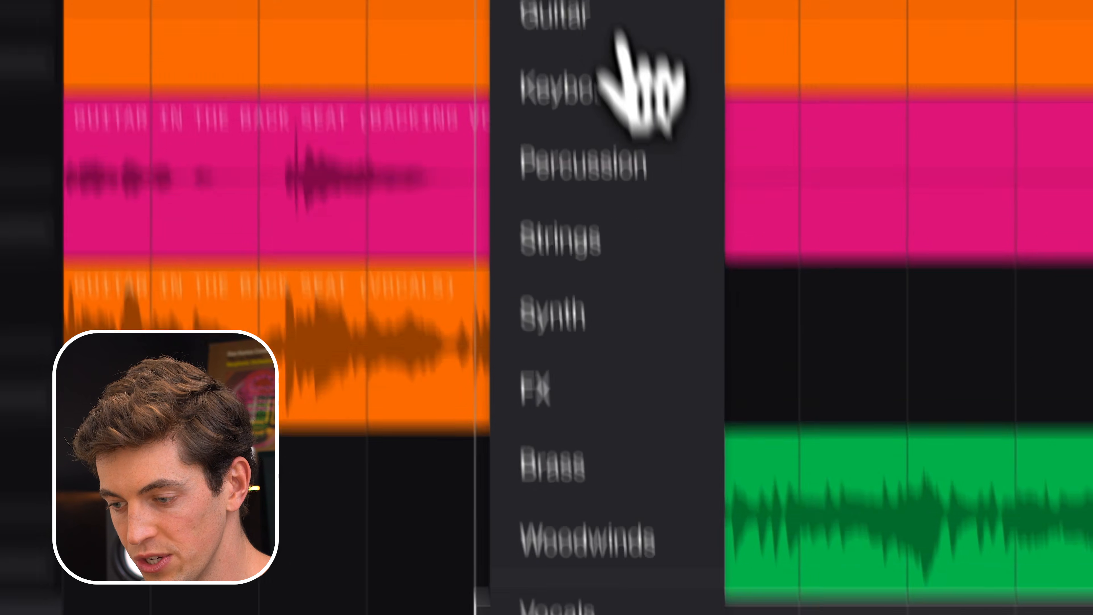
click(579, 94)
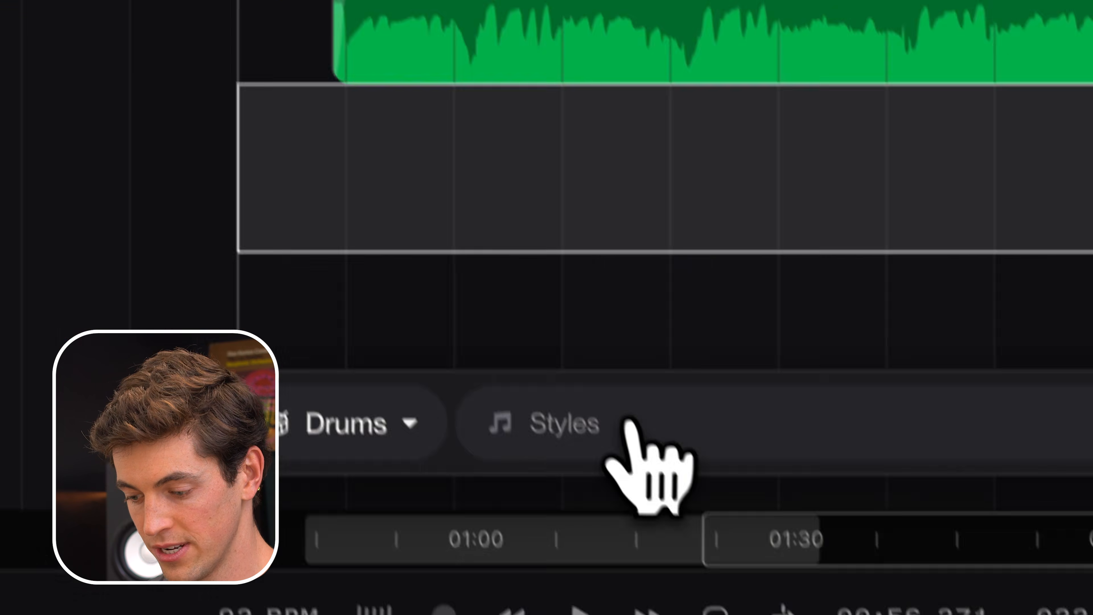
click(611, 404)
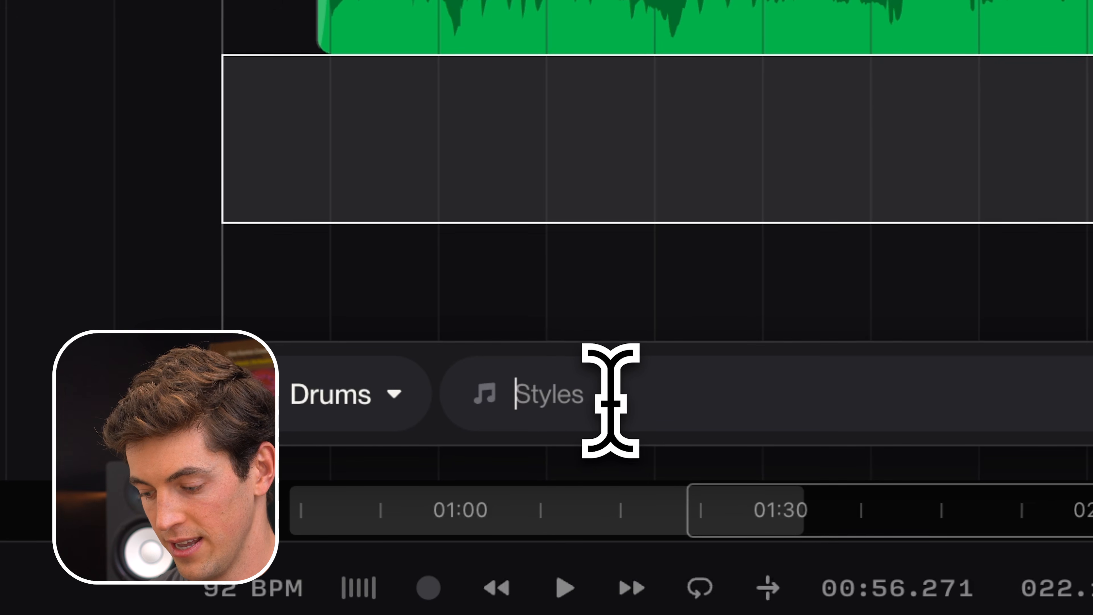
text(soft brushes)
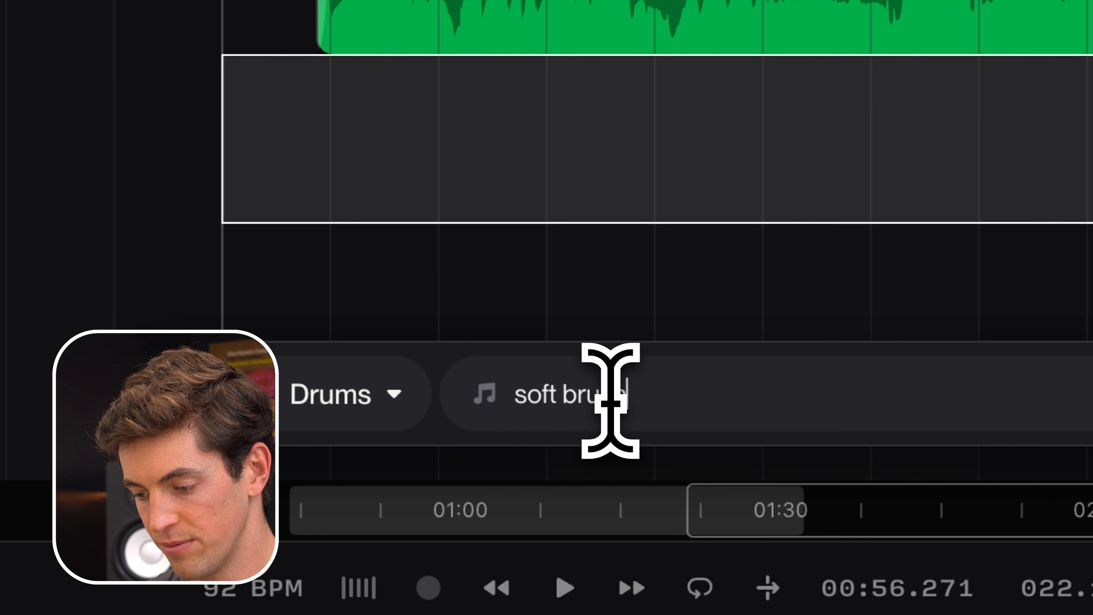
text(, live)
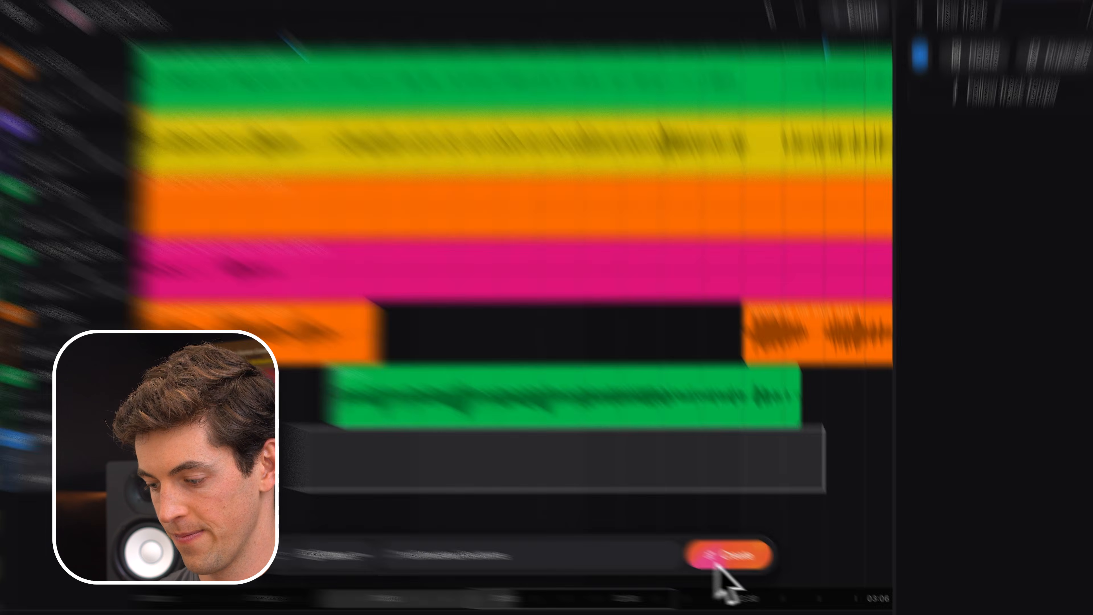
click(739, 566)
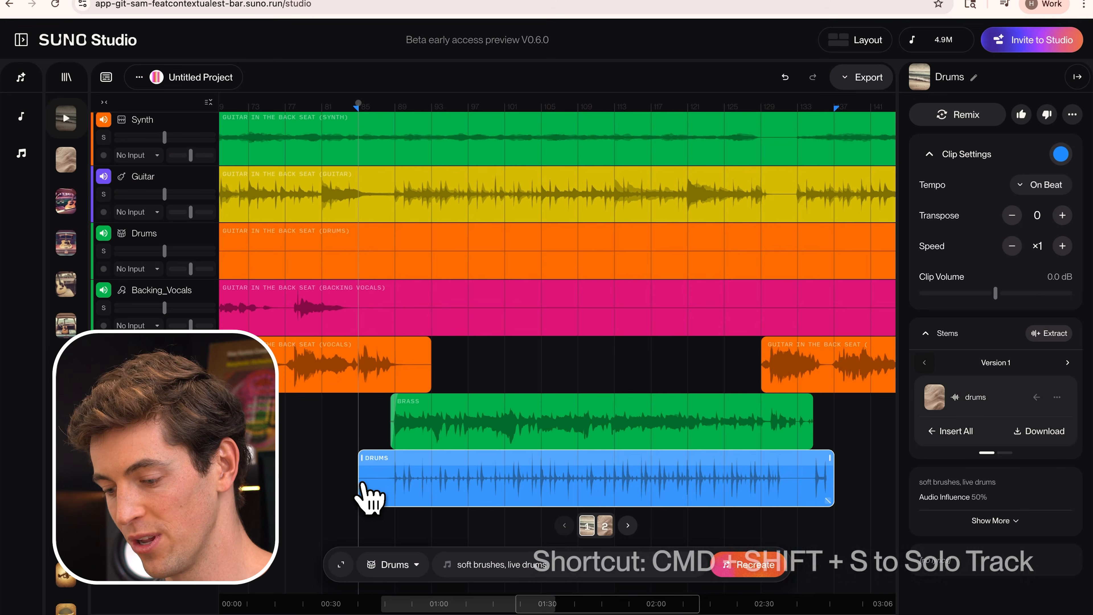
Play the generated drums from just before the brass entry and check their timing.
key(super+shift+s)
scroll(377, 469, up, 3)
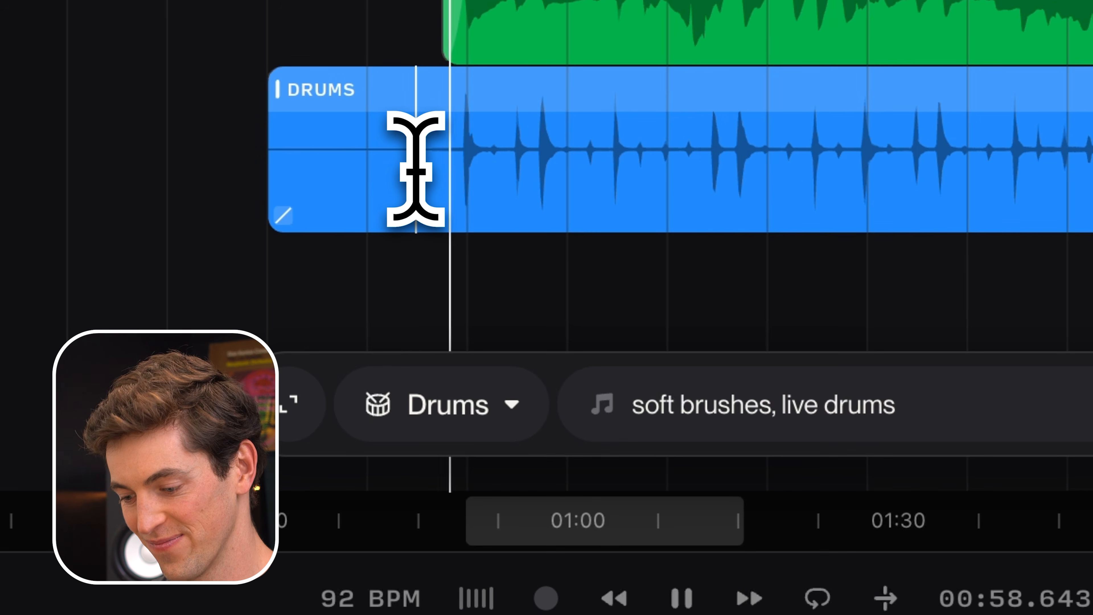
scroll(416, 169, up, 5)
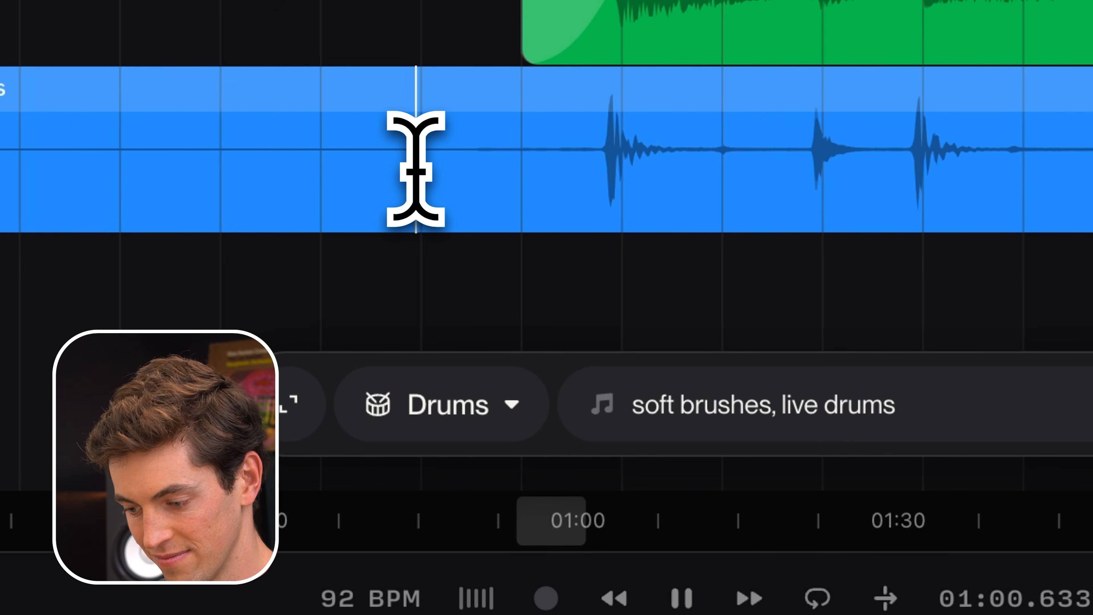
key(space)
Shift the drums clip slightly forward in time with grid snapping off, lining up its first hit with the brass entry.
scroll(868, 171, up, 5)
scroll(869, 171, left, 2)
click(499, 119)
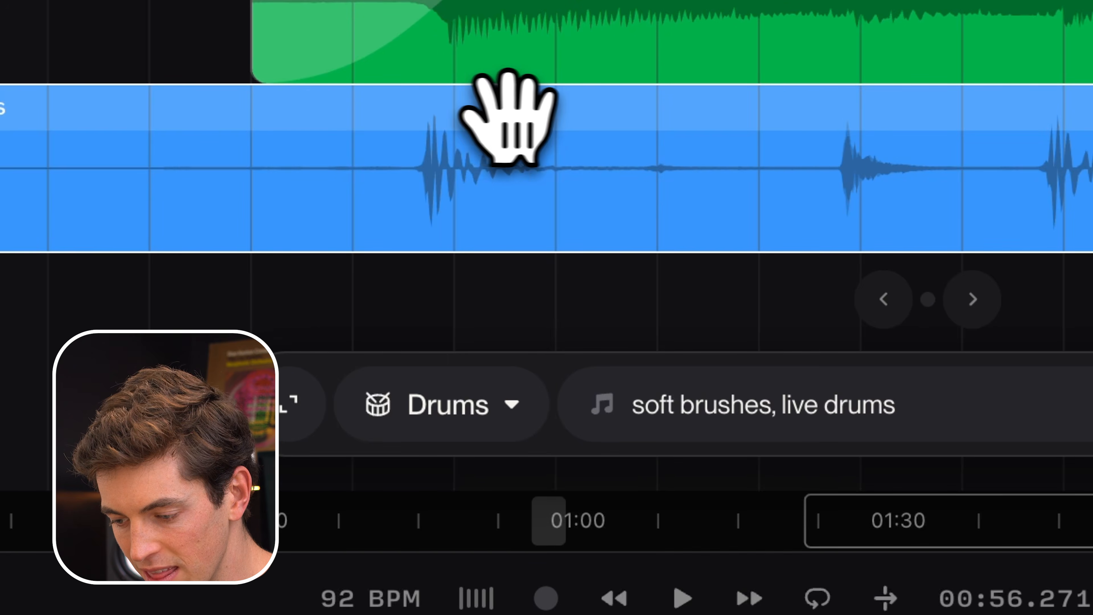
drag(532, 117, 558, 110)
scroll(557, 109, down, 5)
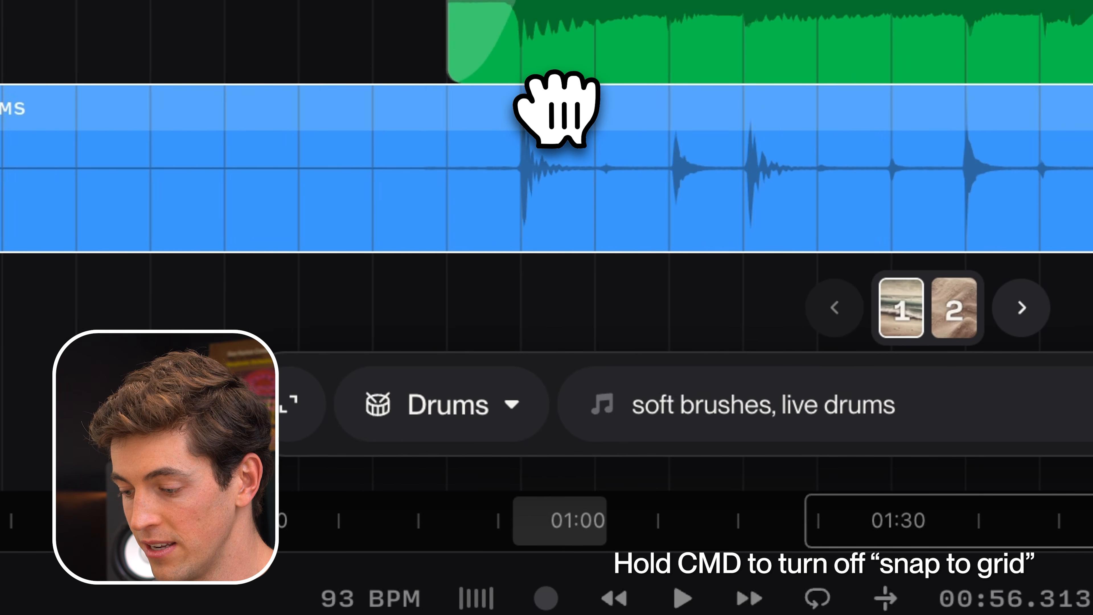
Play the arrangement from just before the brass entry to check the shifted drums against the other tracks.
click(388, 153)
key(space)
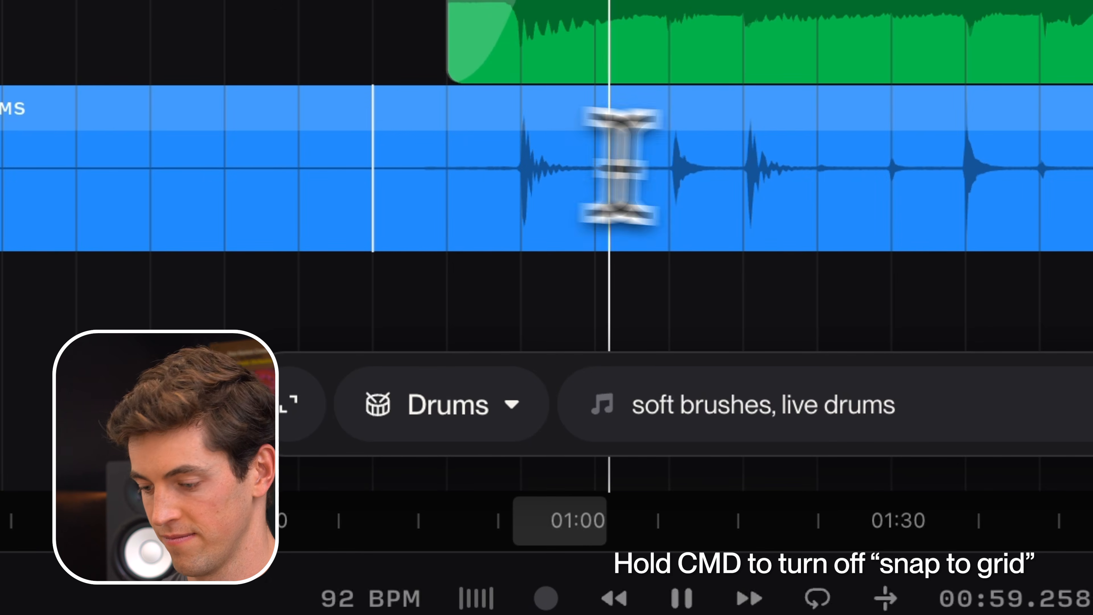
scroll(815, 182, down, 5)
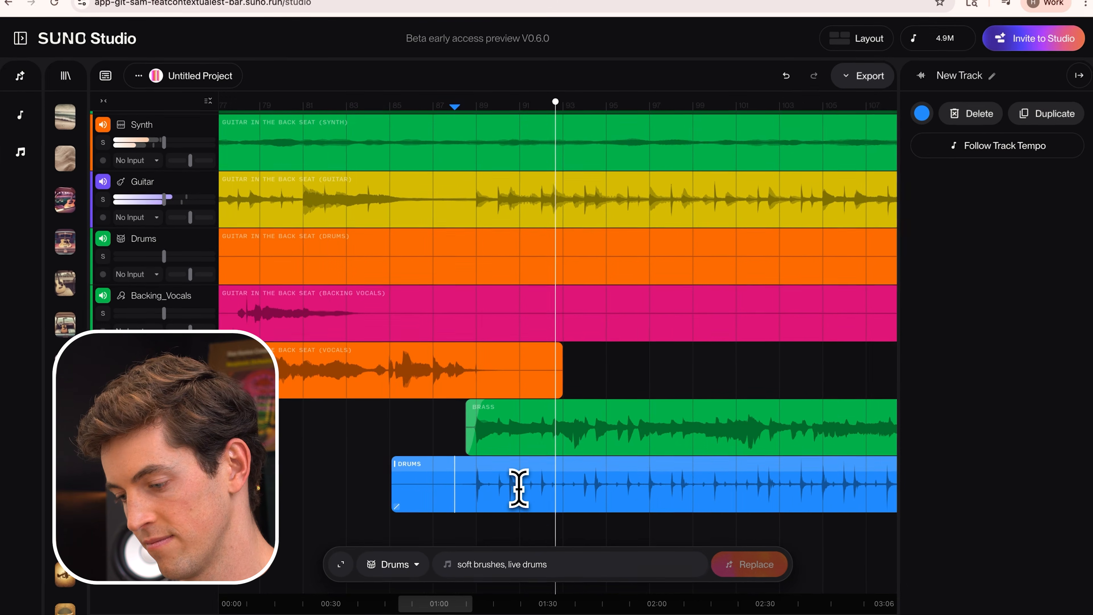
scroll(519, 489, down, 3)
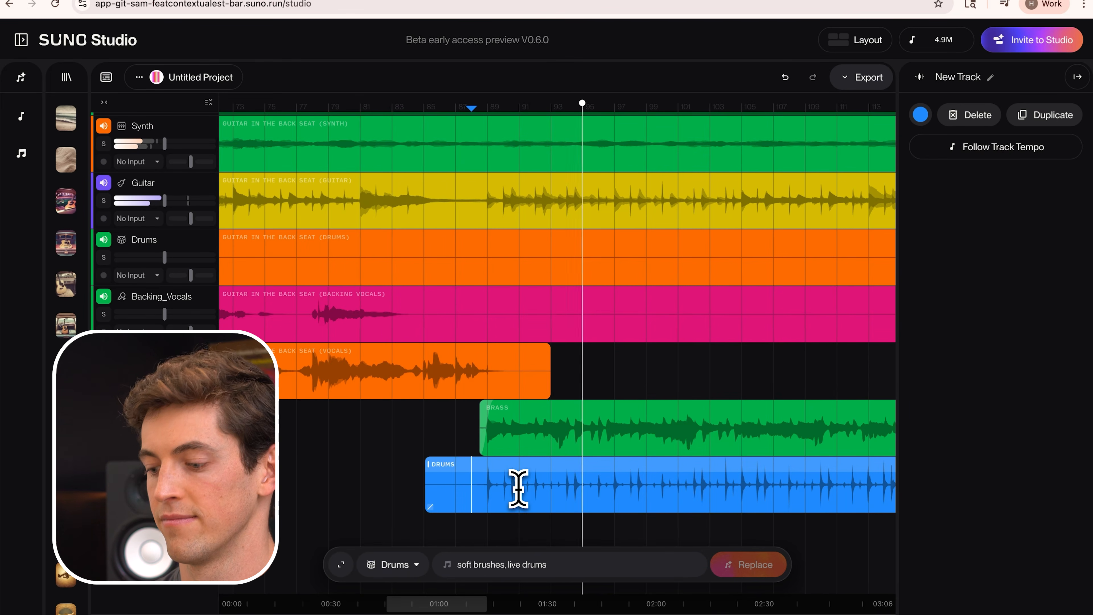
scroll(521, 496, up, 1)
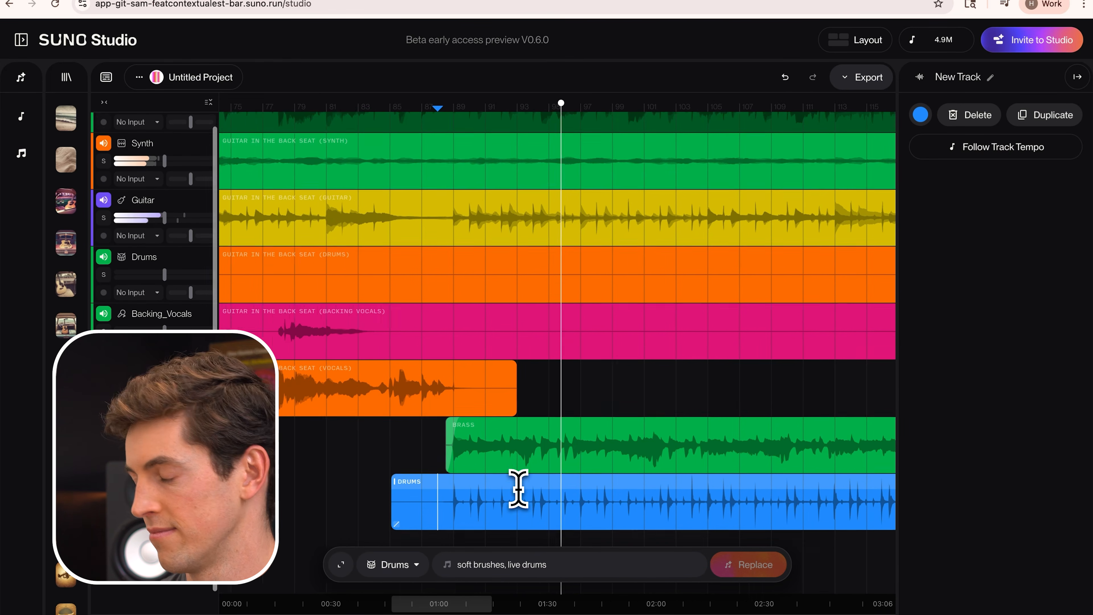
scroll(600, 525, down, 5)
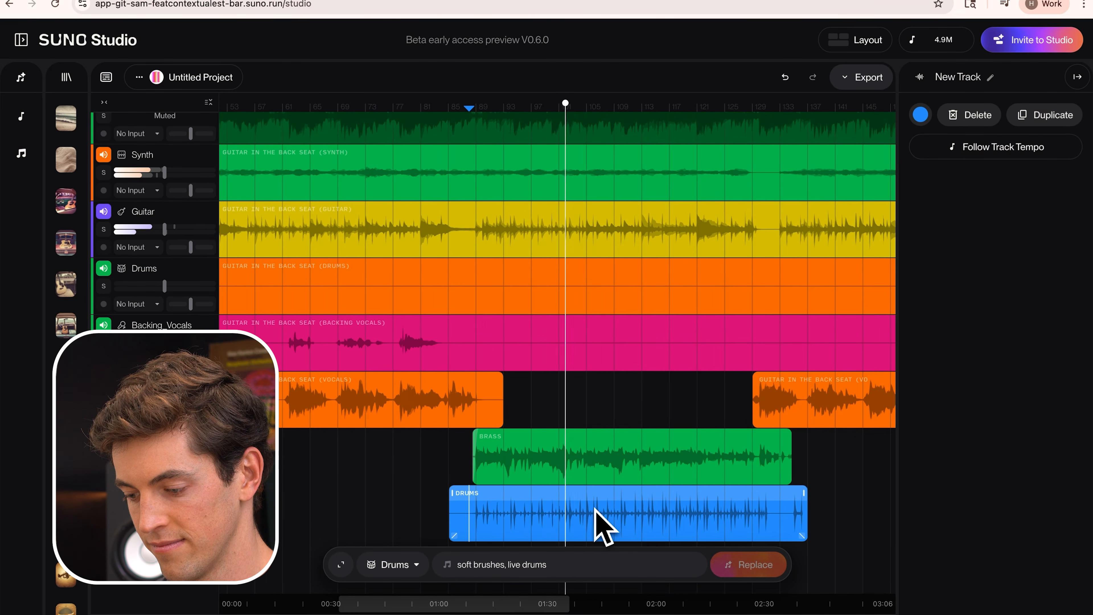
Switch the generated drums clip to take 2 and play it from the start of the brass clip.
scroll(600, 525, up, 6)
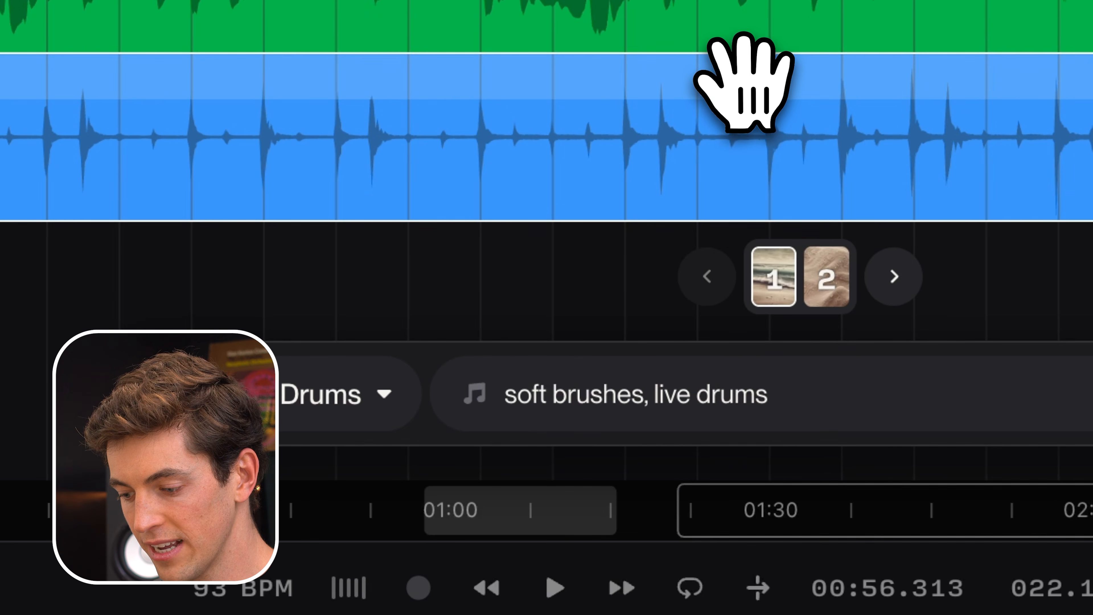
click(829, 298)
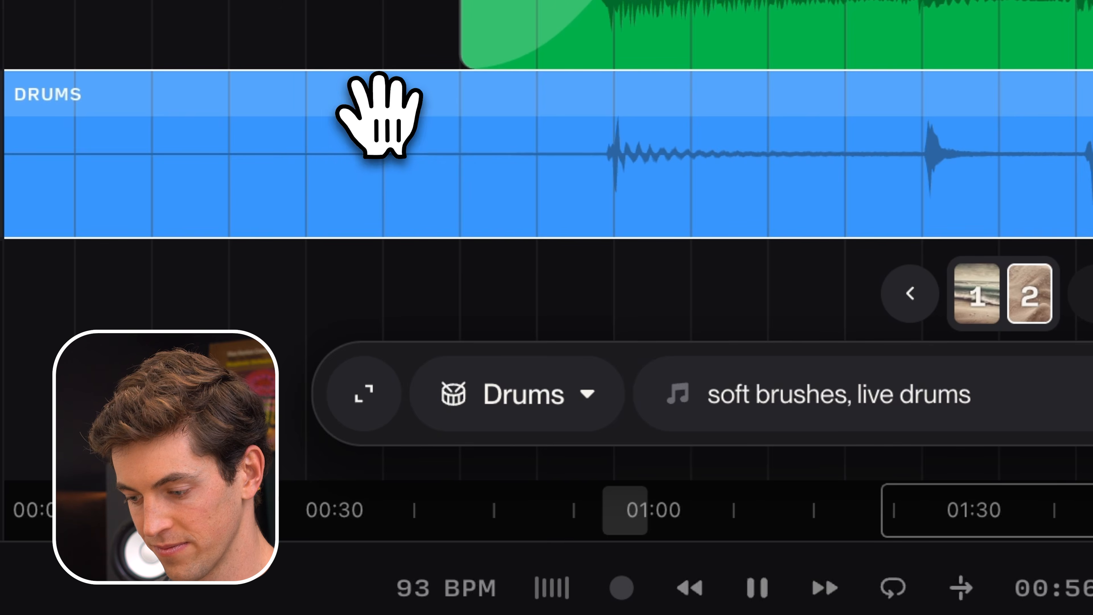
click(471, 166)
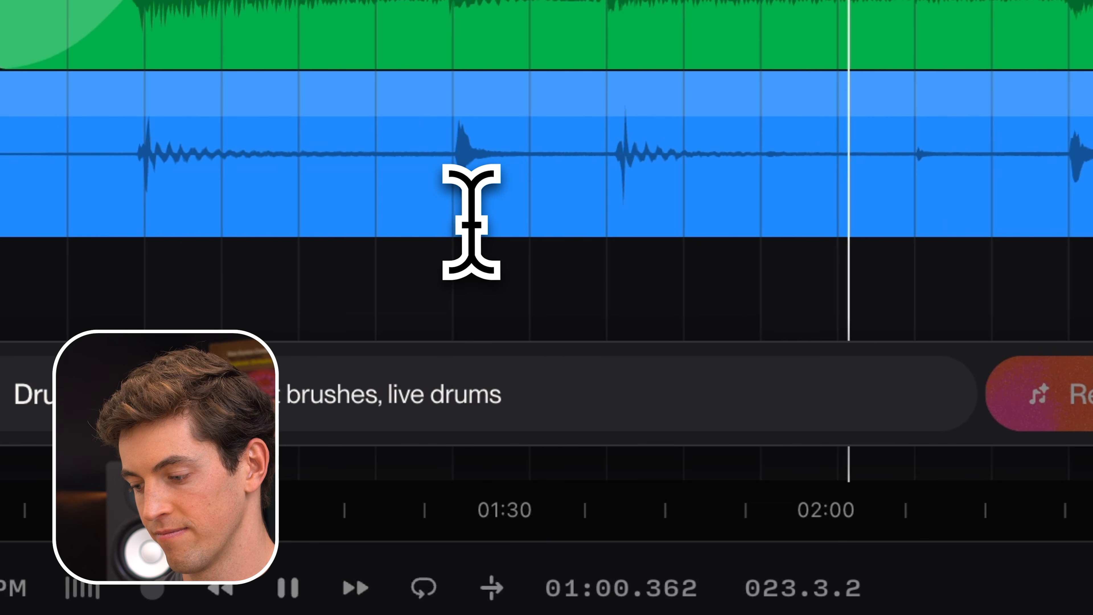
scroll(536, 506, down, 5)
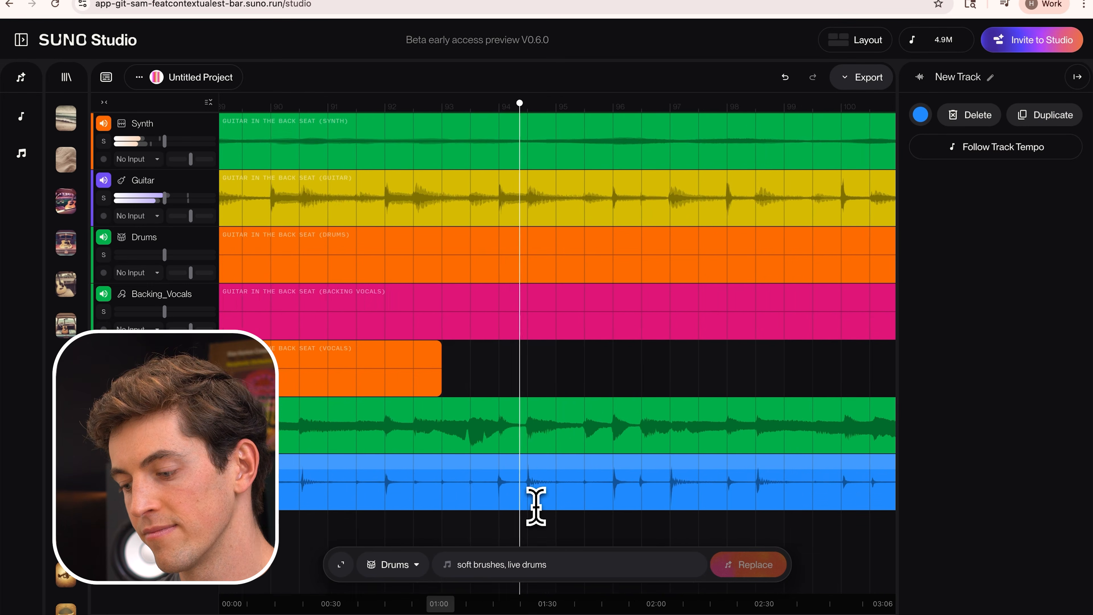
Solo the new drums track during playback to hear it alone, and return to the full mix.
key(s)
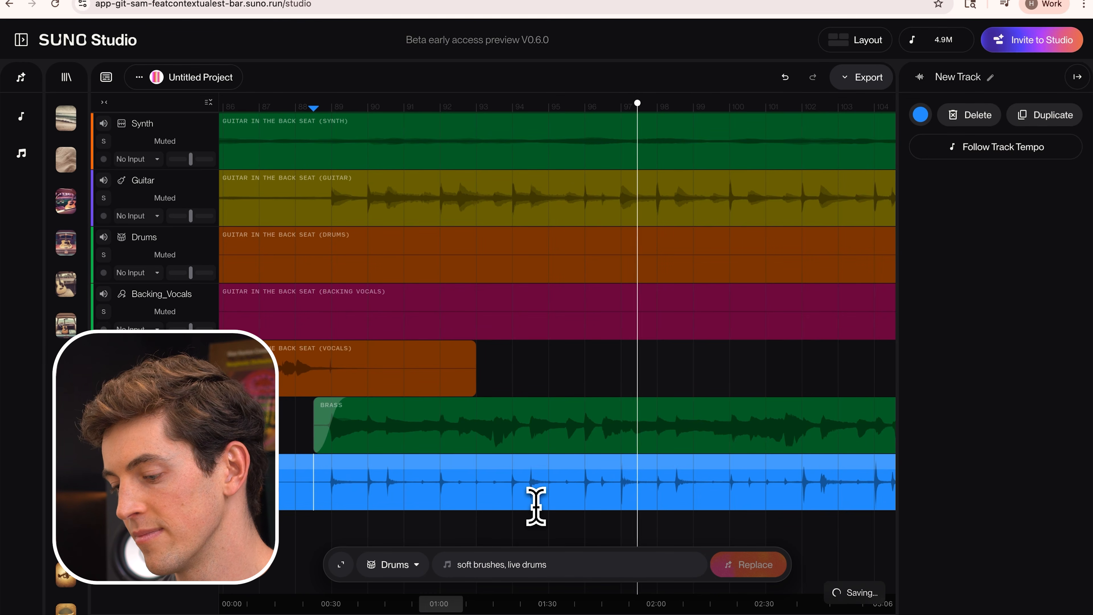
key(s)
scroll(537, 507, right, 10)
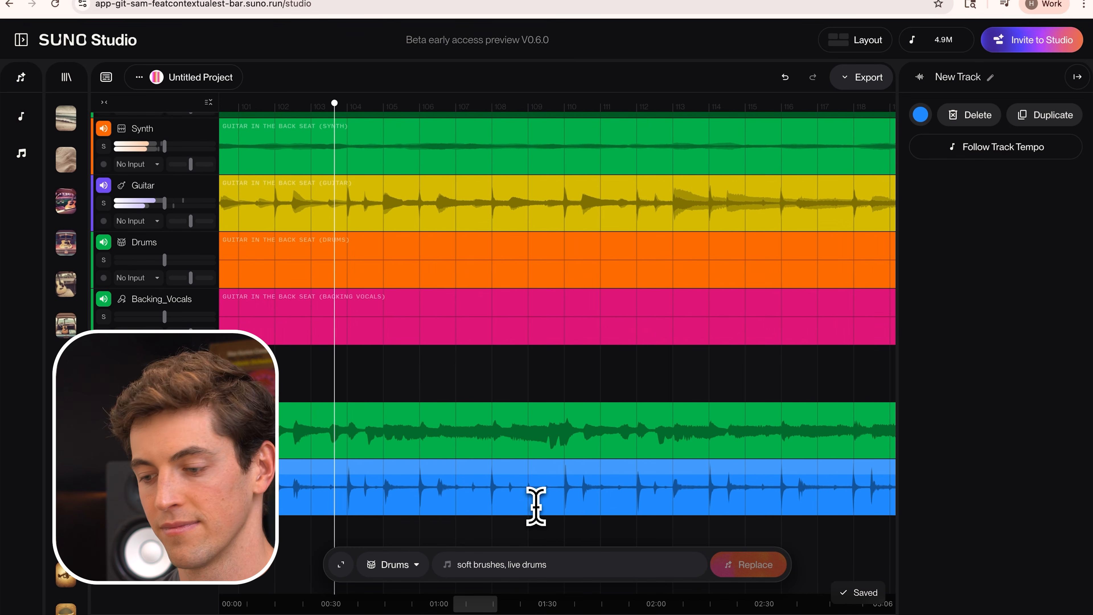
Mute and unmute the new drums track during playback to compare the section with and without it.
key(m)
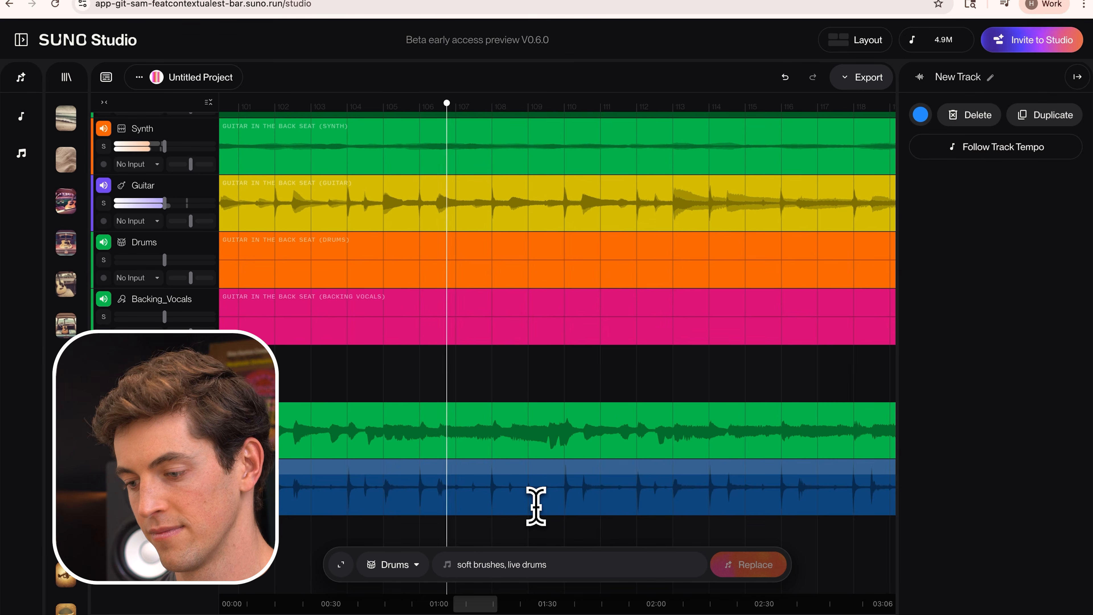
key(m)
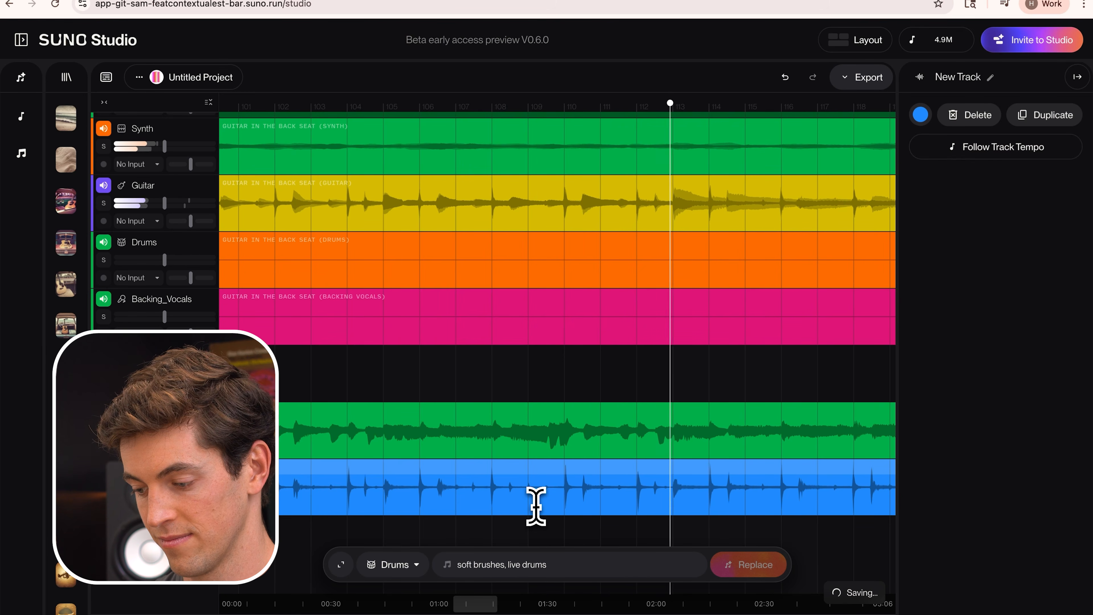
scroll(536, 506, right, 7)
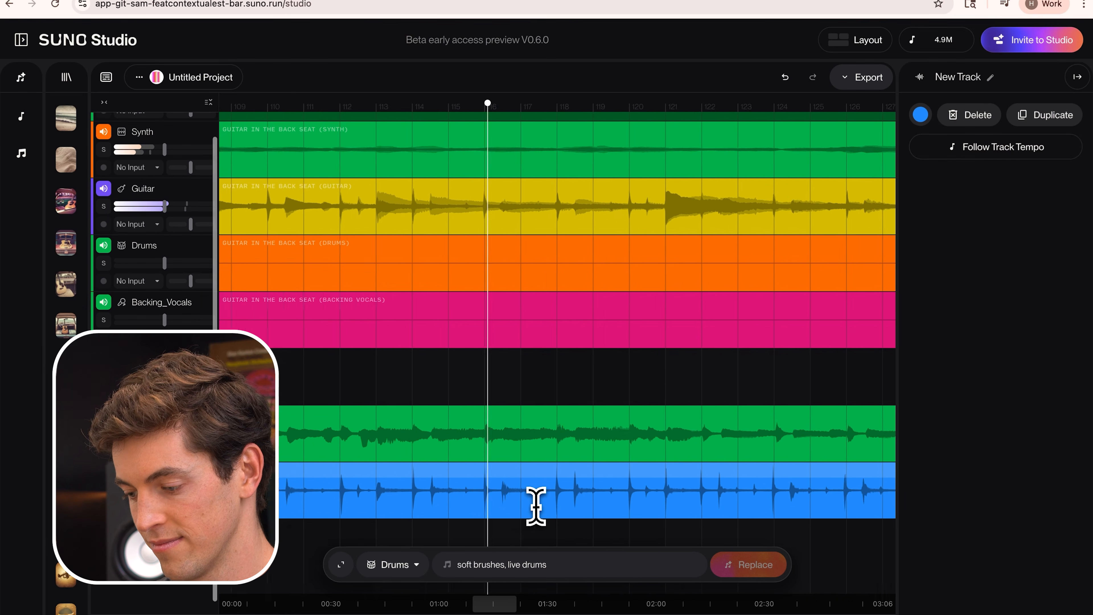
scroll(537, 507, down, 5)
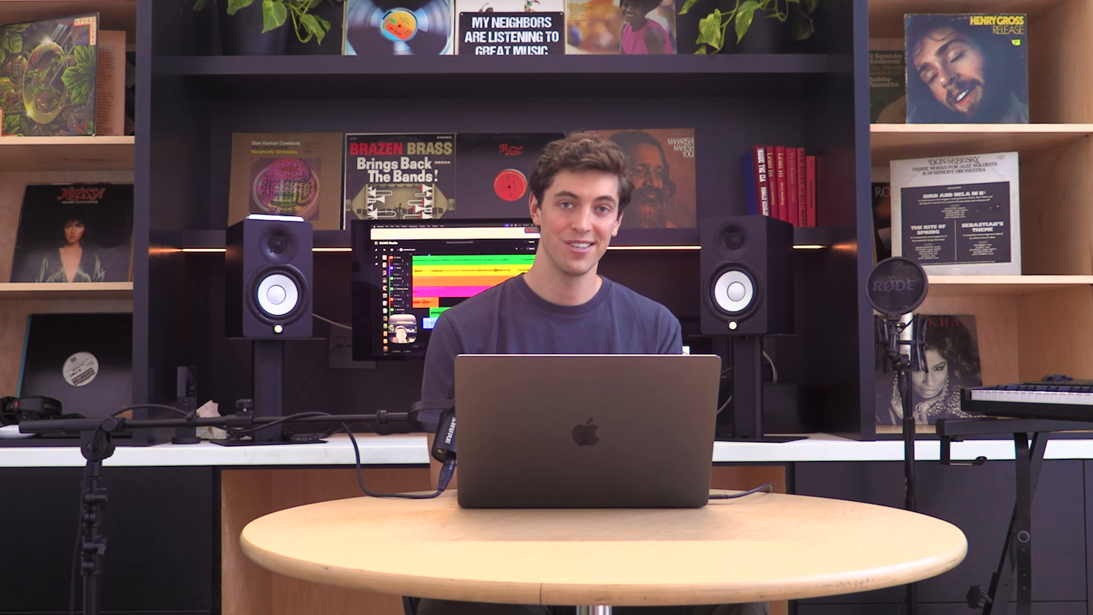